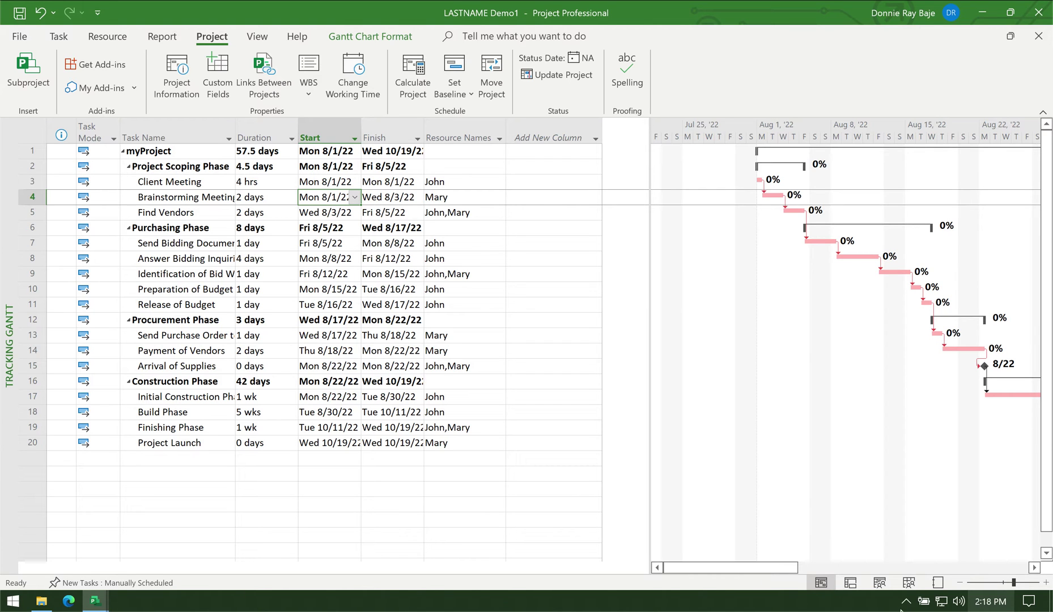
Step: Sketch the target cumulative baseline and actual work S-curves with labels on screen
mouse_move(942, 137)
left_mouse_down()
mouse_move(799, 141)
mouse_move(605, 403)
mouse_move(316, 497)
left_mouse_up()
mouse_move(844, 143)
left_mouse_down()
mouse_move(842, 166)
mouse_move(903, 181)
mouse_move(956, 146)
left_mouse_up()
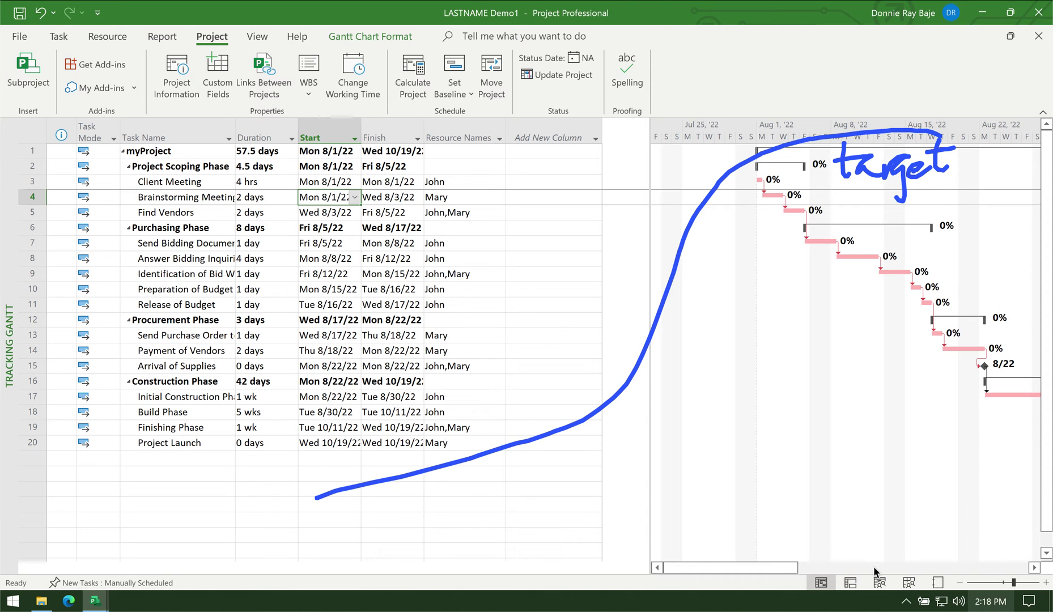
mouse_move(323, 524)
left_mouse_down()
mouse_move(459, 503)
mouse_move(949, 191)
mouse_move(979, 183)
left_mouse_up()
left_click(906, 222)
mouse_move(897, 232)
left_mouse_down()
mouse_move(921, 241)
mouse_move(988, 232)
left_mouse_up()
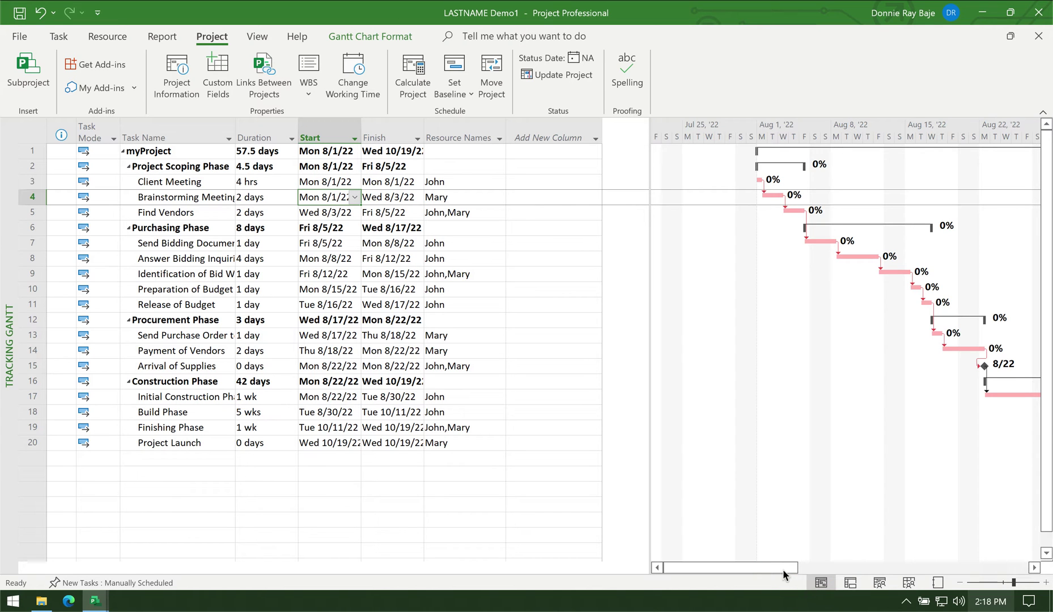
left_click_drag(784, 569, 809, 569)
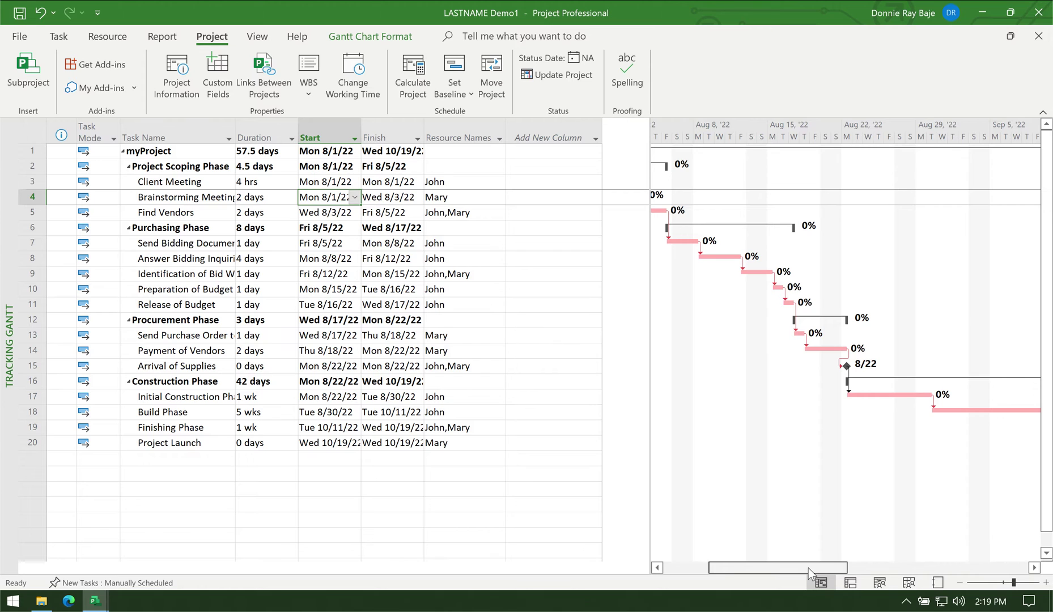
left_click_drag(807, 568, 731, 571)
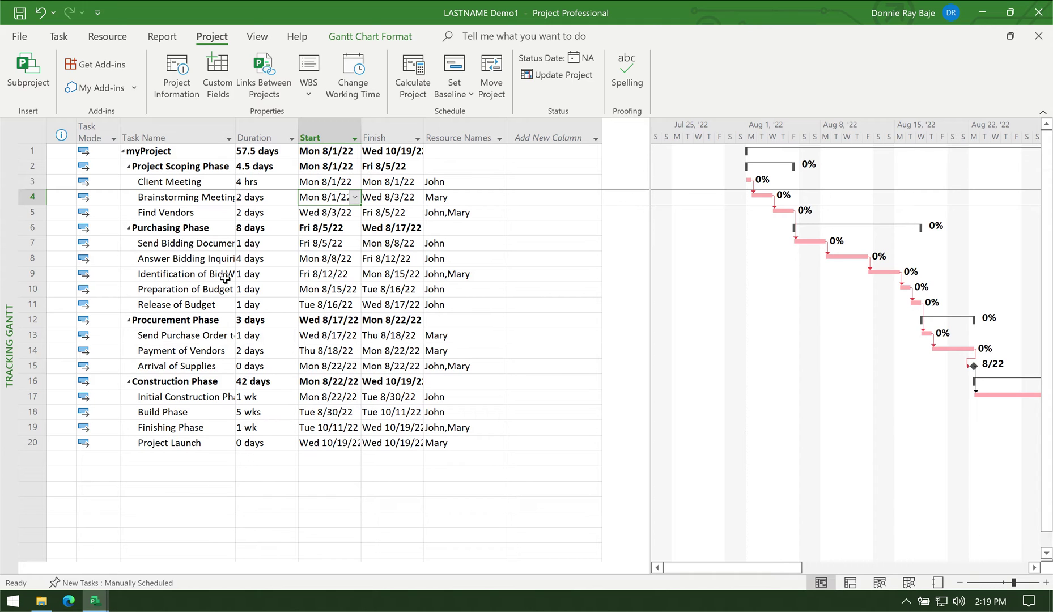
Step: Save Baseline (first slot) for the entire project via Set Baseline
left_click(333, 130)
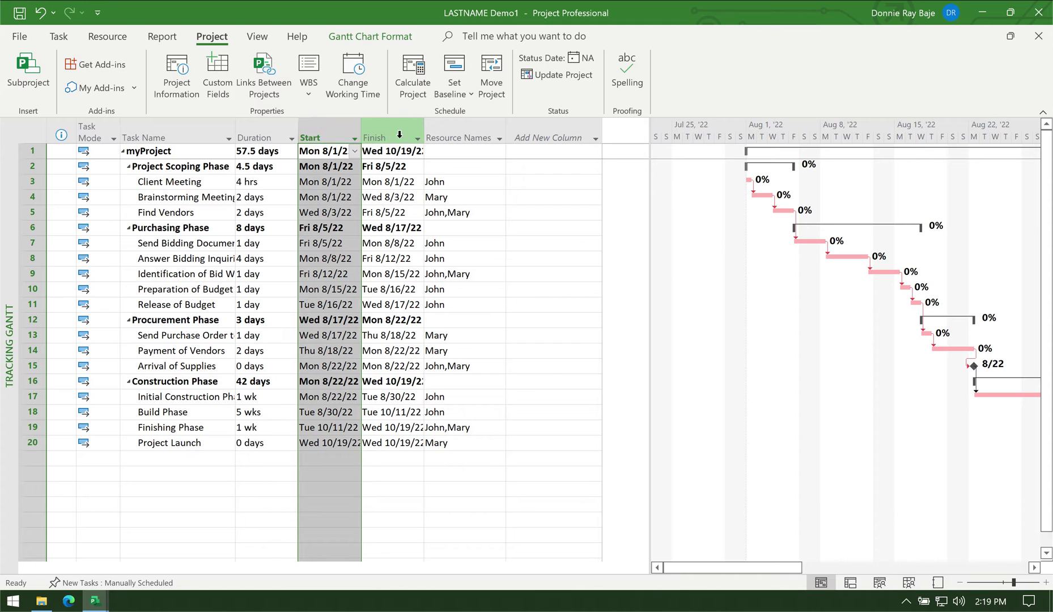
left_click(334, 227)
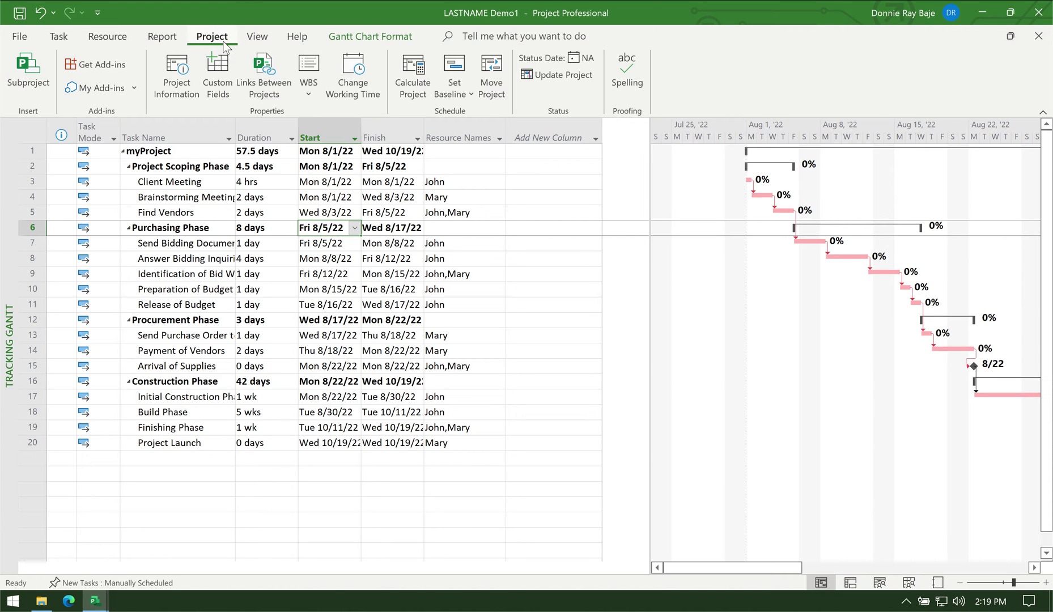
left_click(454, 85)
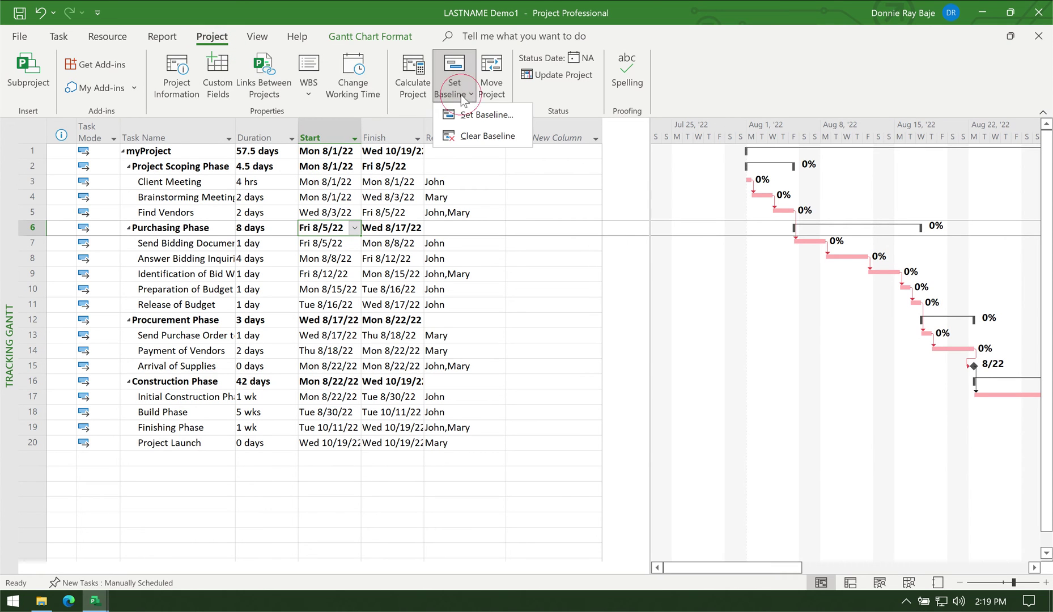
left_click(481, 118)
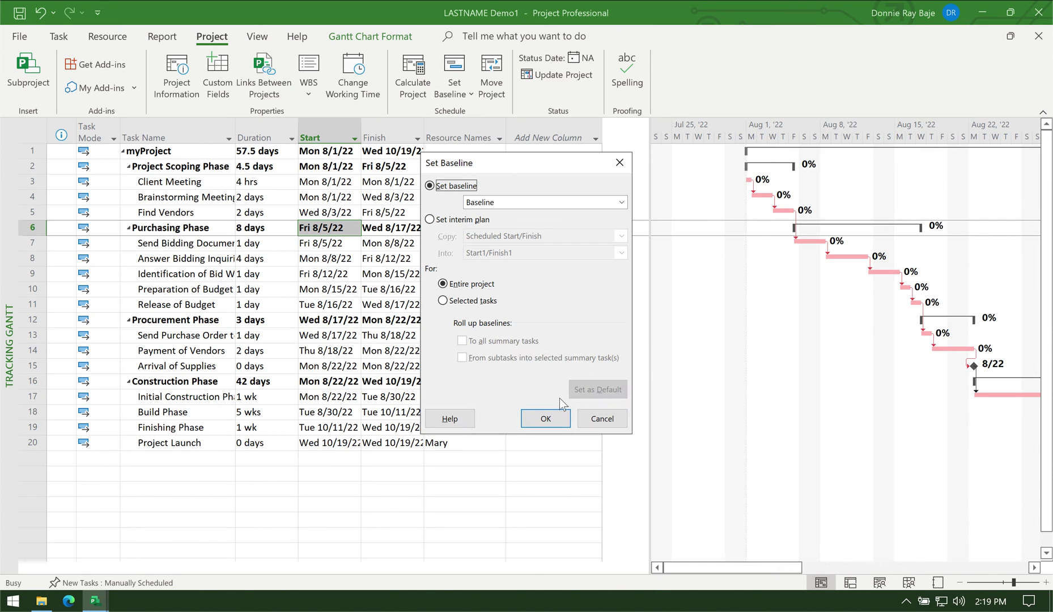
left_click(536, 204)
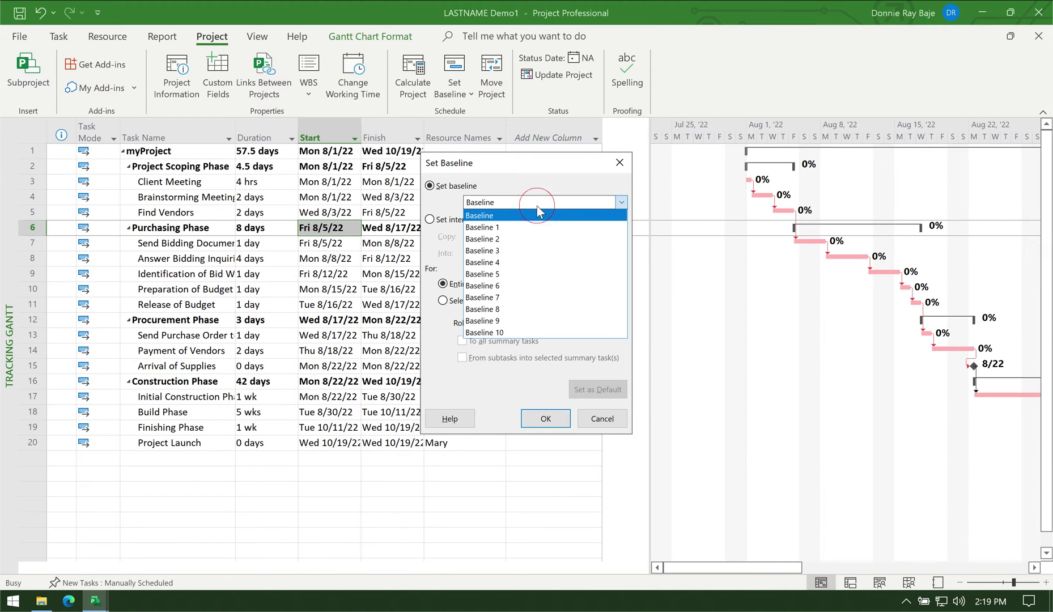
left_click(487, 216)
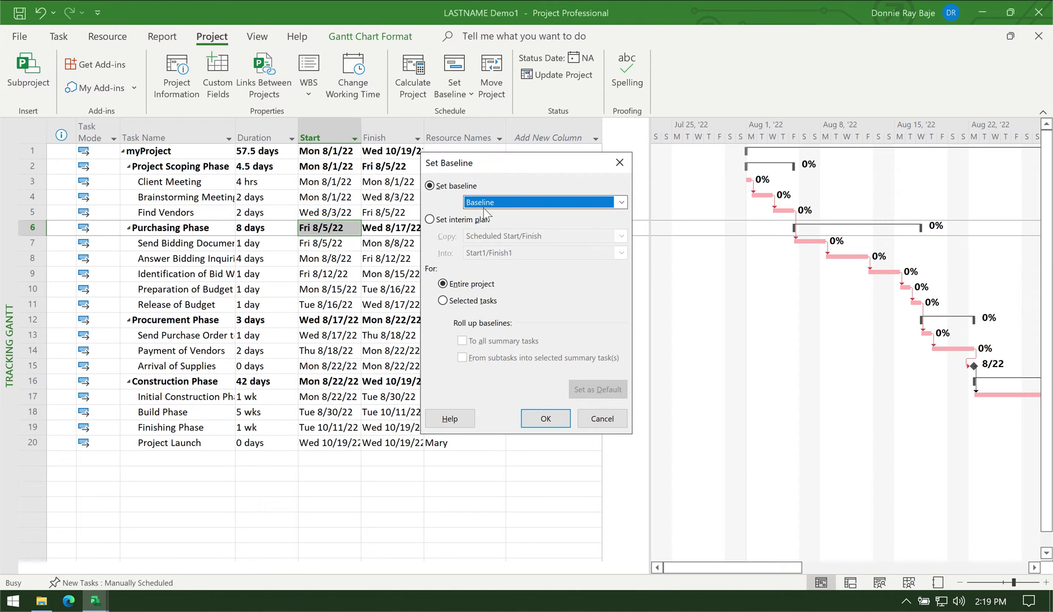
left_click(544, 420)
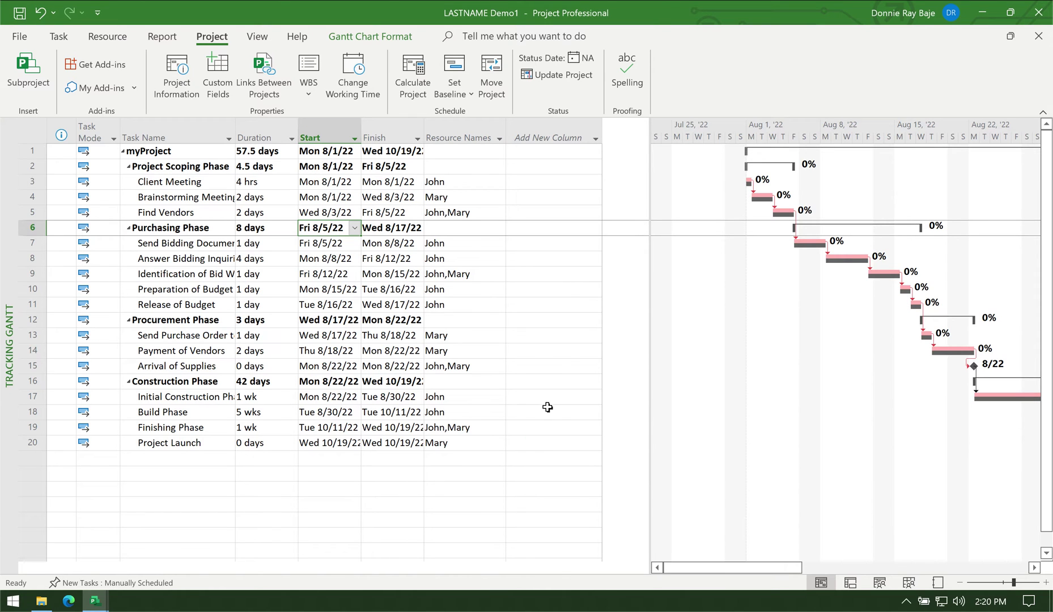
Step: Add Baseline Start and Baseline Finish columns and widen the task table
left_click(595, 138)
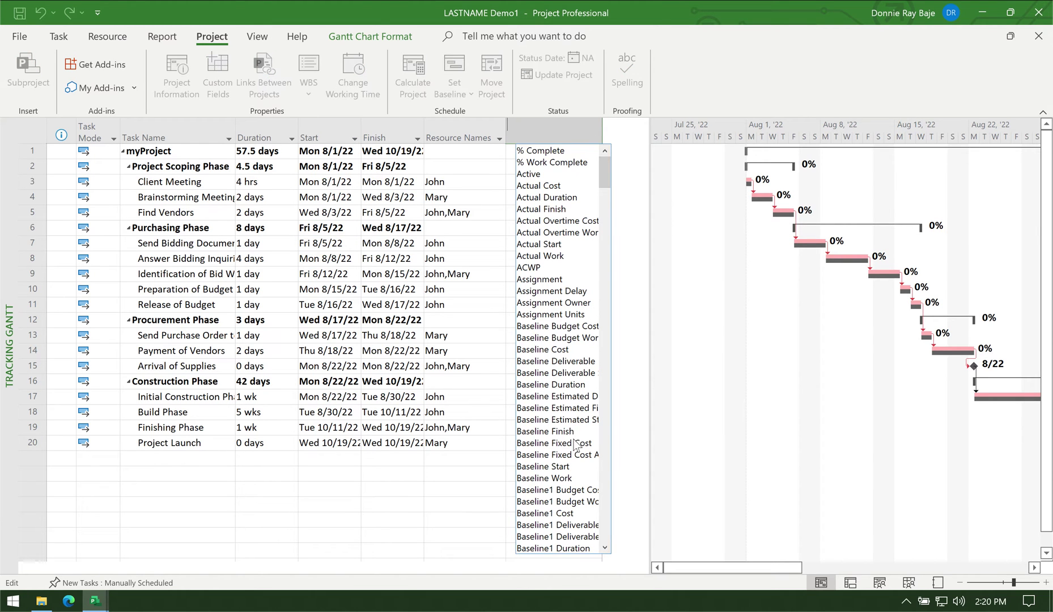
left_click(571, 466)
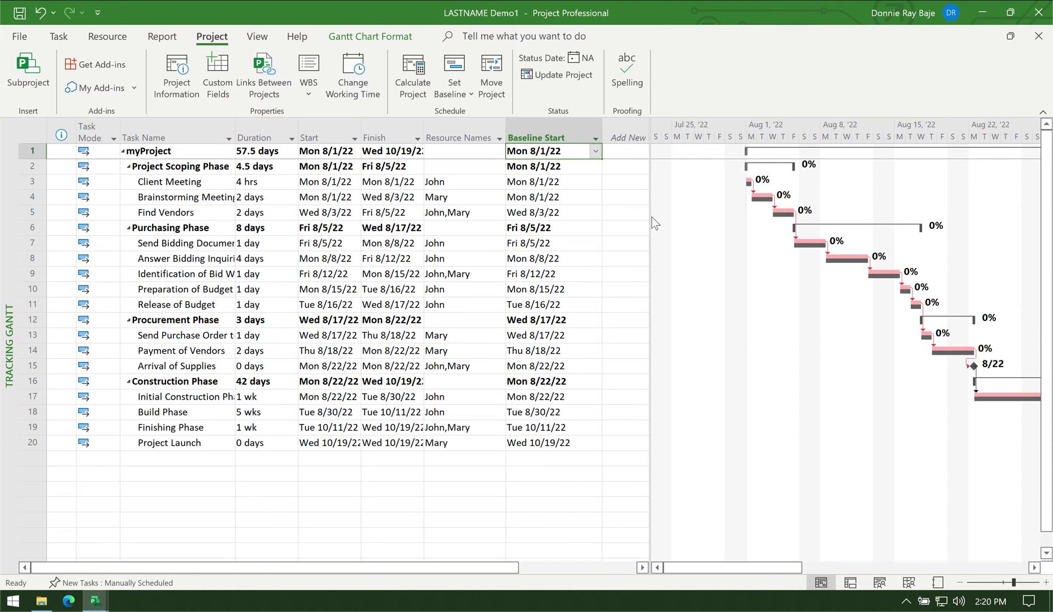
left_click_drag(652, 217, 794, 217)
left_click(694, 133)
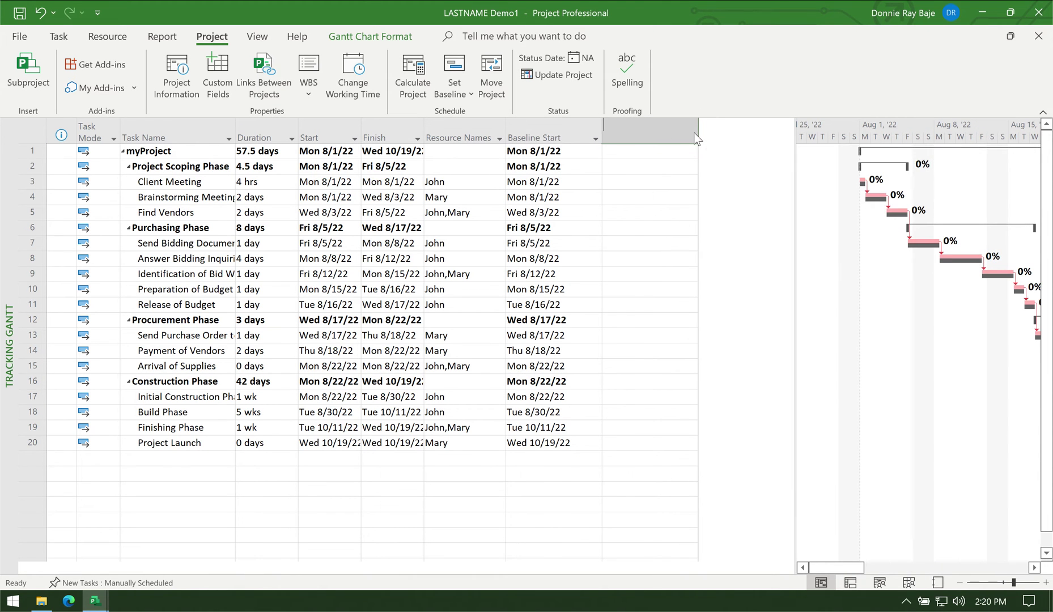
scroll(703, 361, "down", 11)
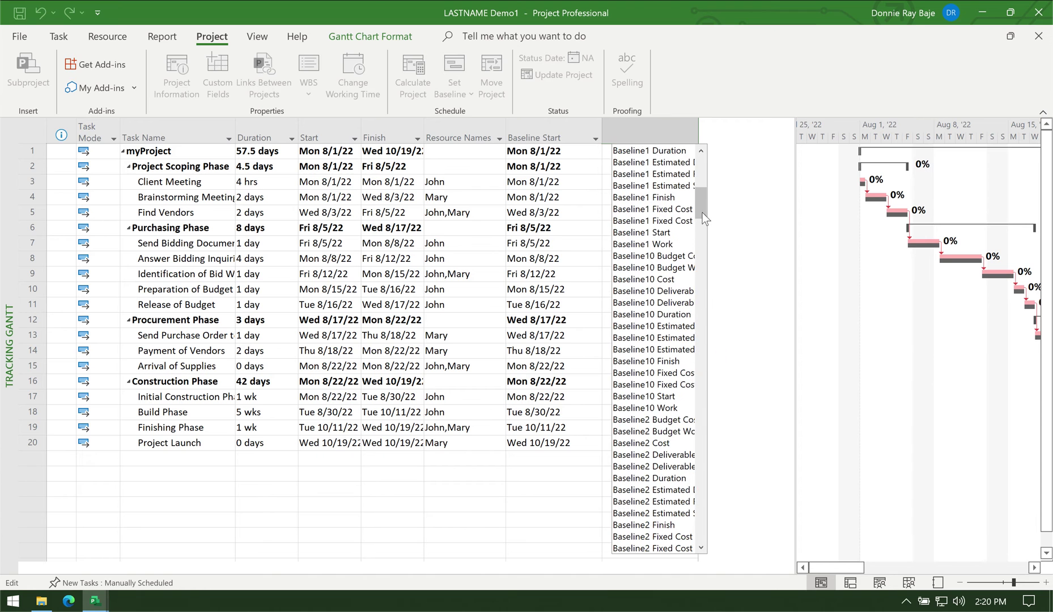
left_click_drag(702, 212, 706, 170)
left_click(659, 335)
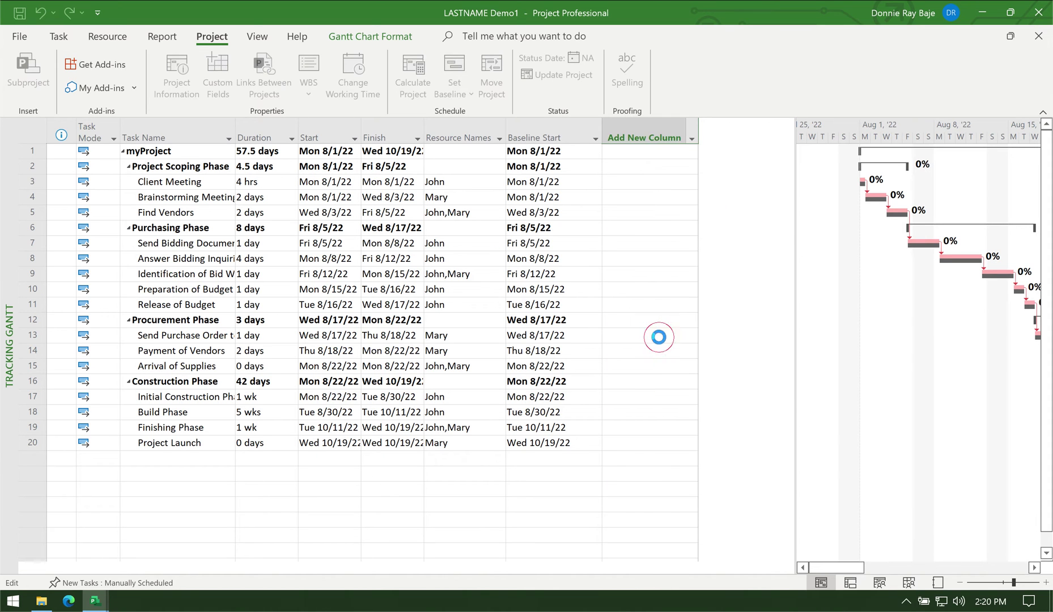
Step: Hide the Start and Finish columns from the task table
left_click(329, 133)
left_click(382, 133)
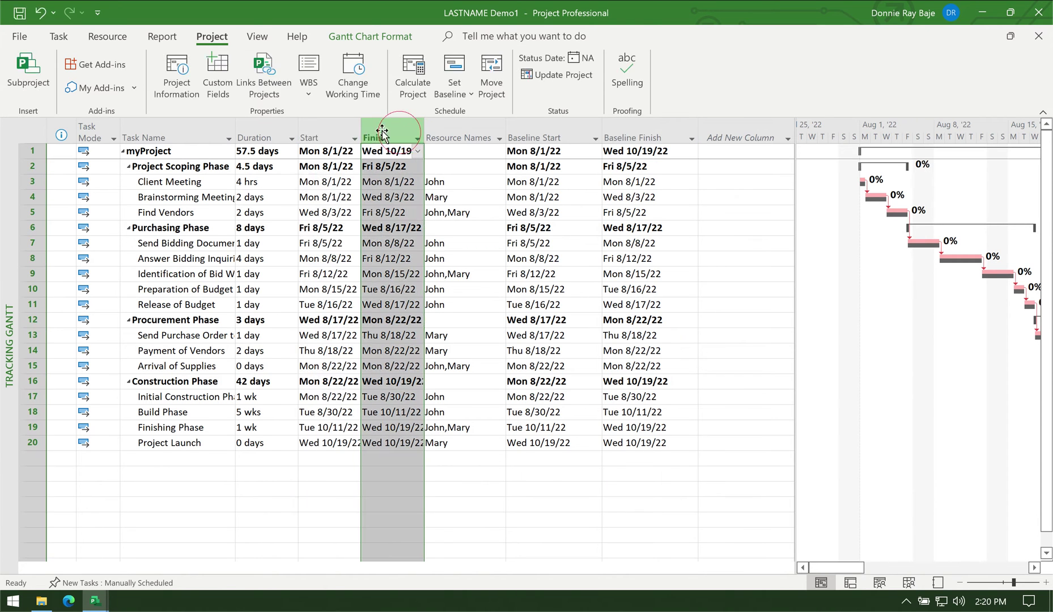
left_click(328, 133)
right_click(320, 132)
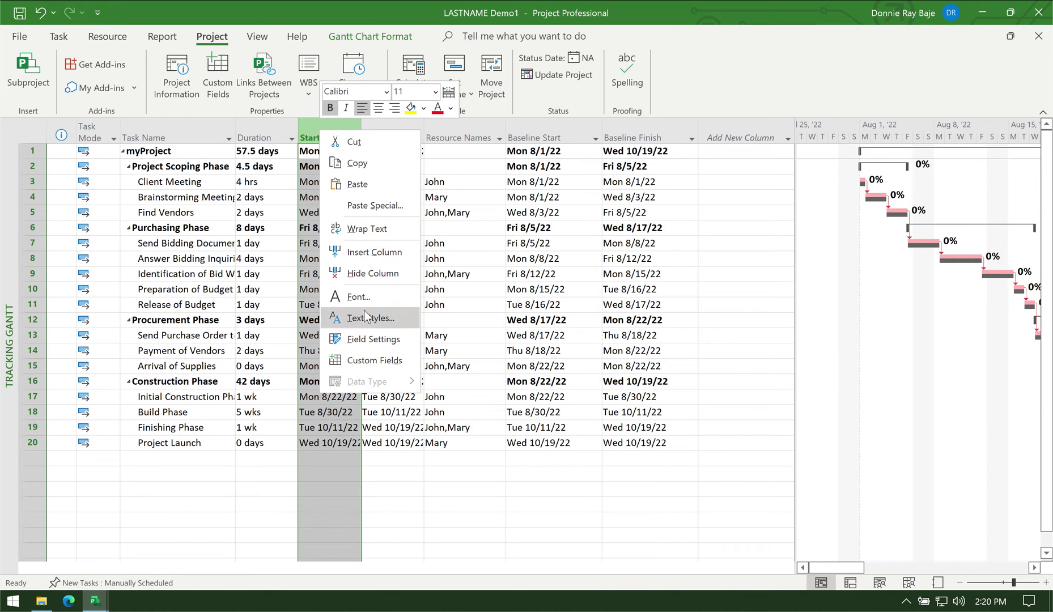
left_click(368, 272)
right_click(325, 133)
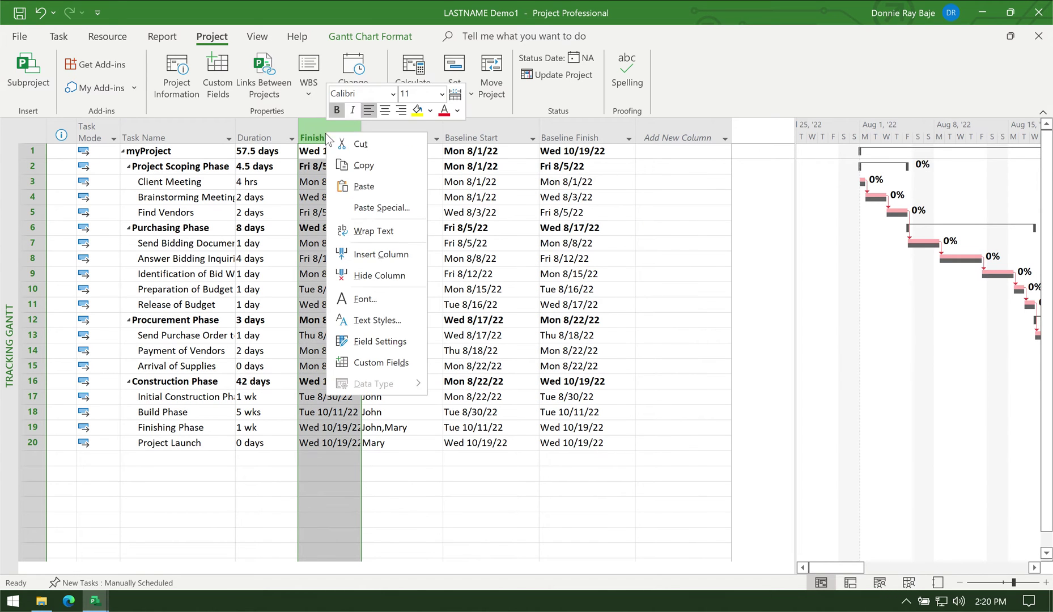
left_click(376, 275)
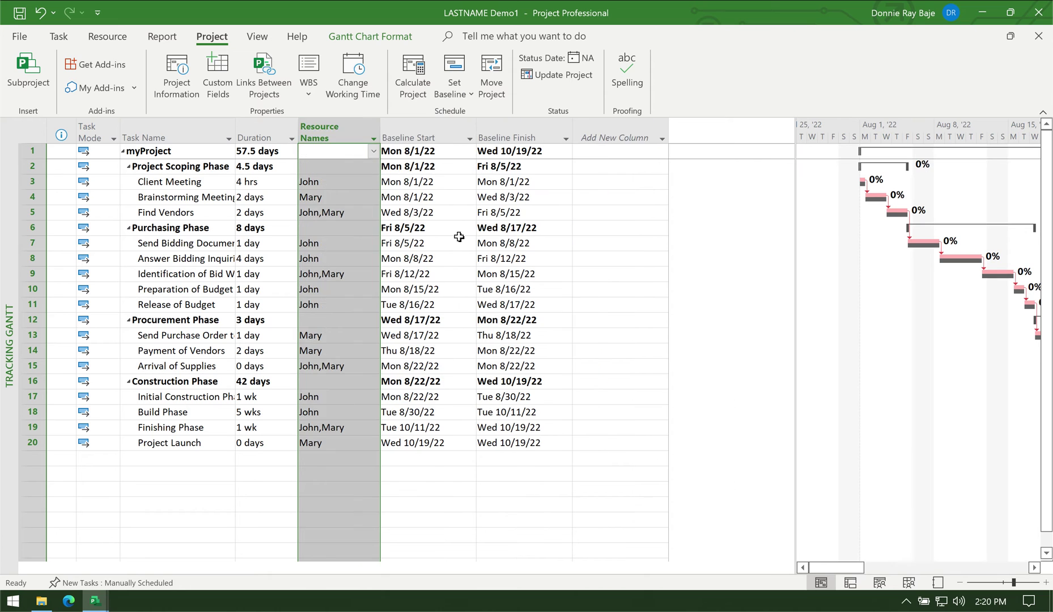
left_click(662, 128)
Step: Add Actual Start and Actual Finish columns to the task table
left_click(662, 127)
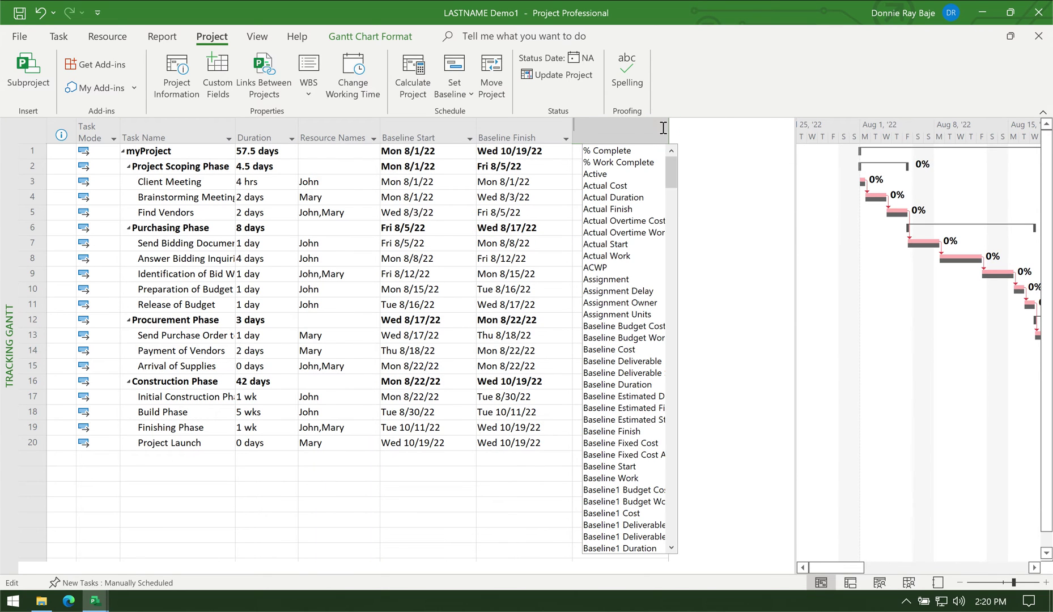
left_click(623, 244)
left_click(754, 134)
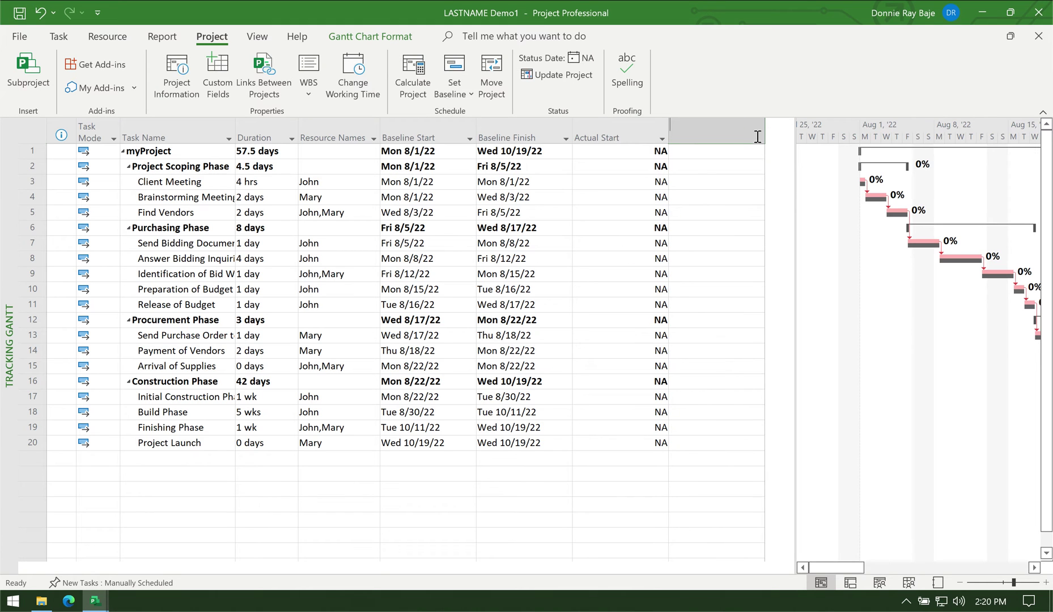
left_click(740, 210)
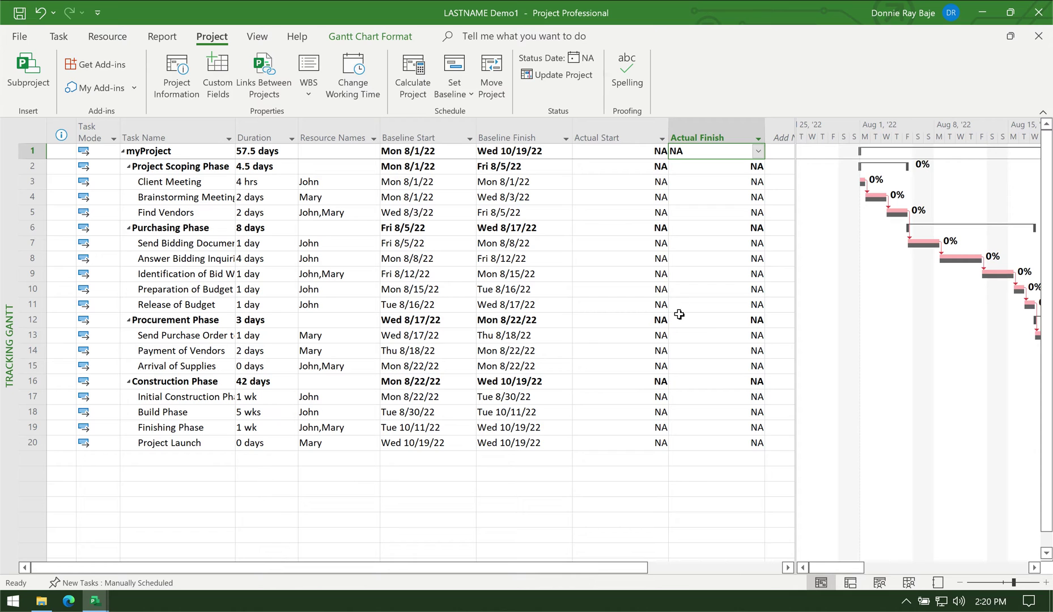
Step: Set Client Meeting's actual start to August 1, 2022
left_click(643, 181)
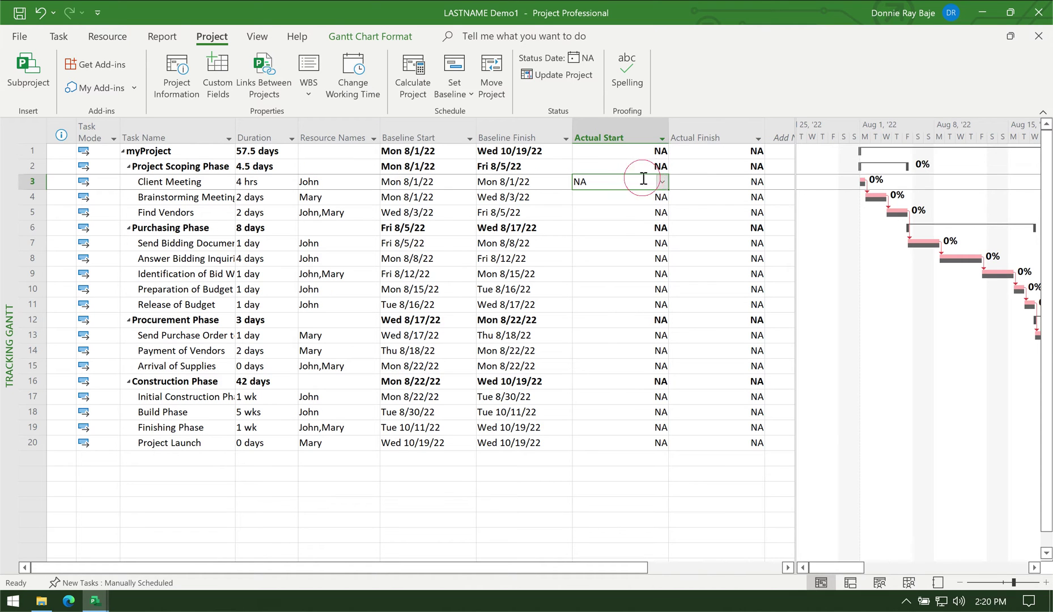
left_click(661, 182)
left_click(556, 199)
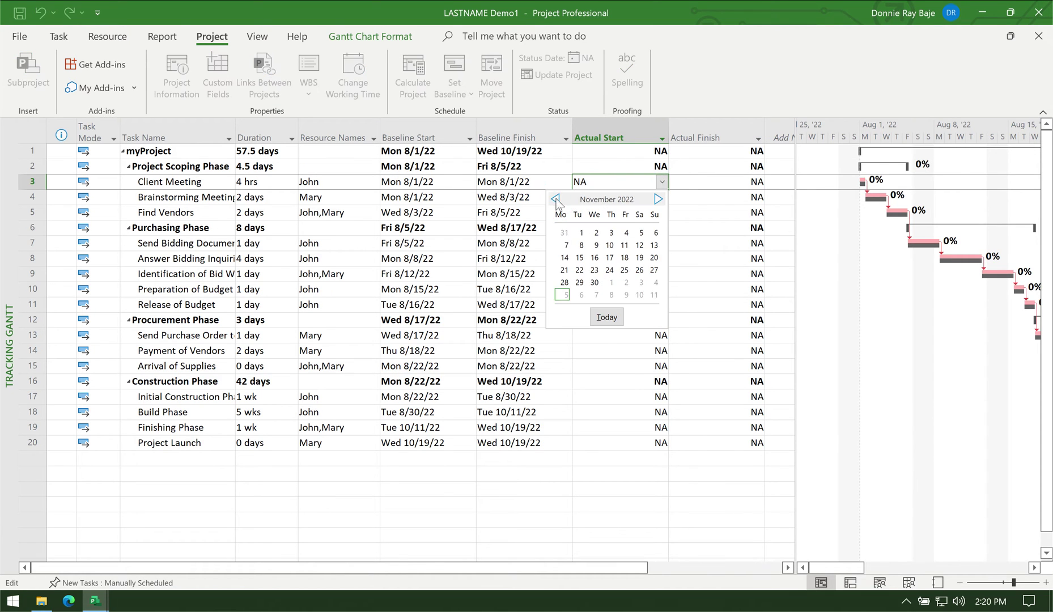
left_click(555, 200)
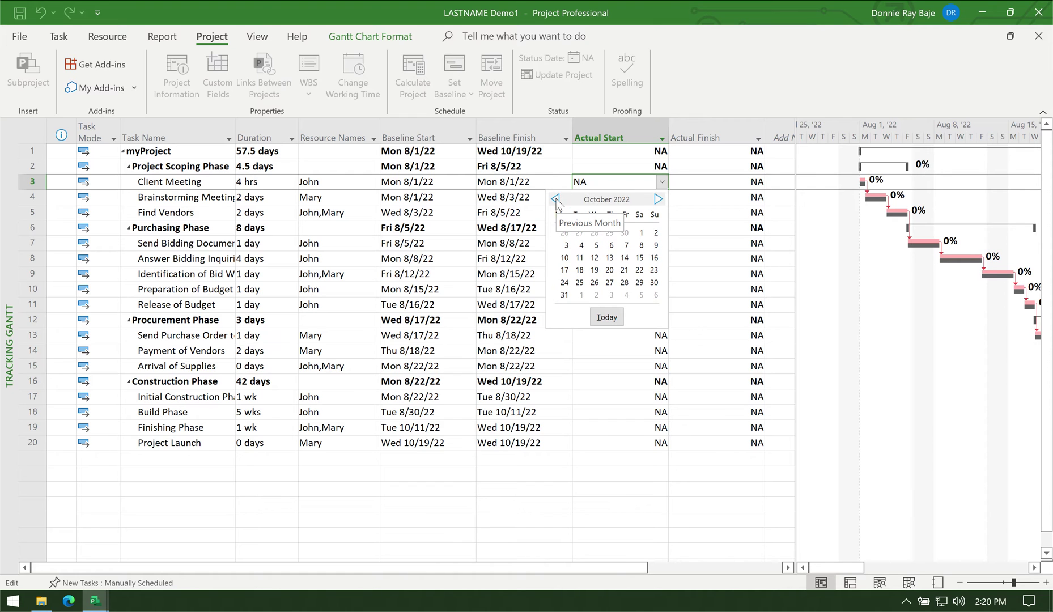
left_click(556, 199)
left_click(555, 200)
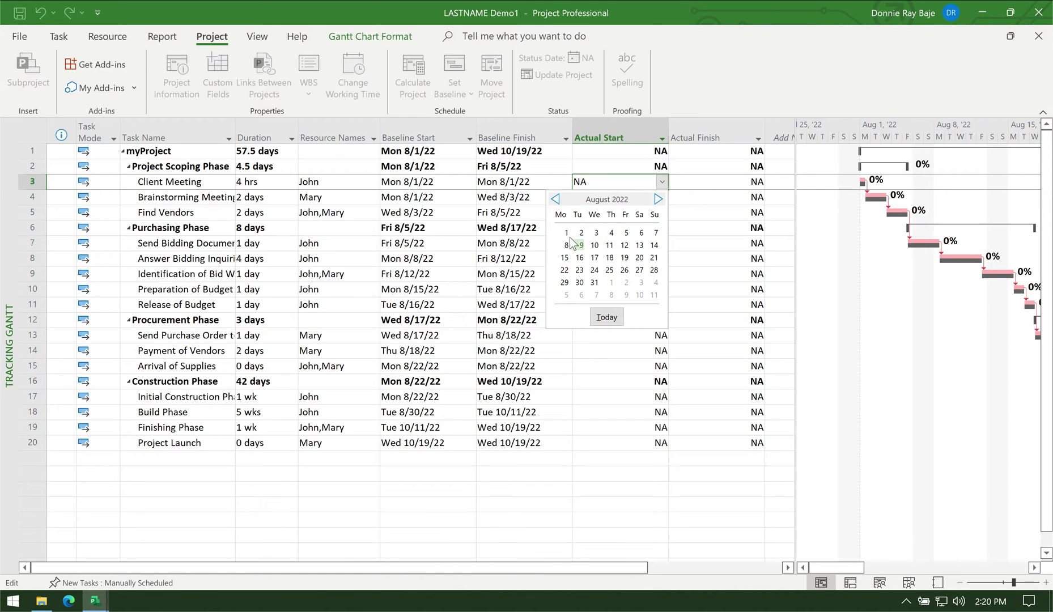
left_click(566, 232)
Step: Set Client Meeting's actual finish to August 2, 2022
left_click(760, 182)
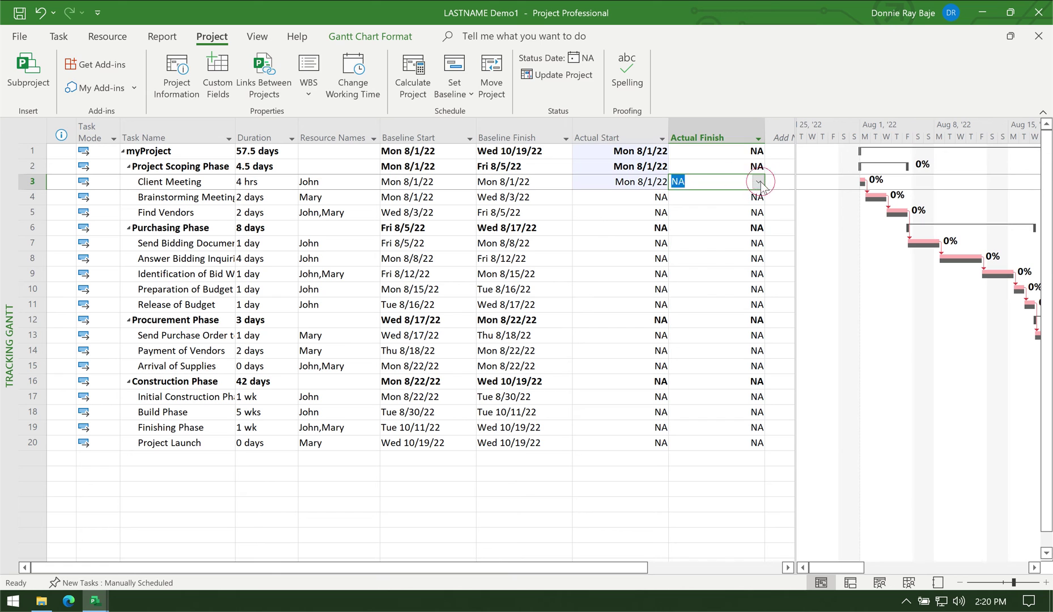
left_click(759, 181)
left_click(652, 198)
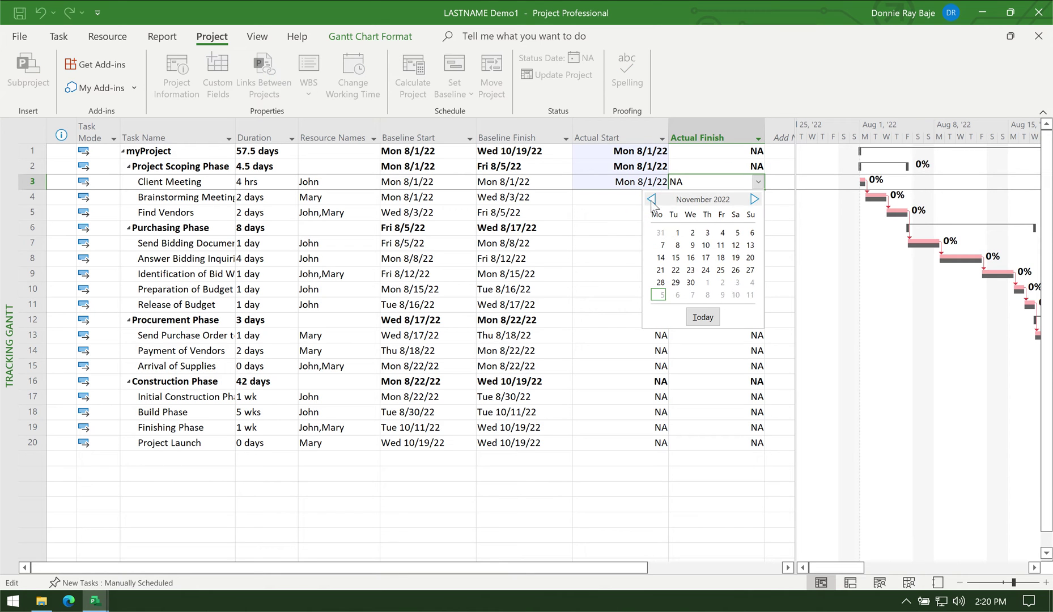
left_click(651, 199)
left_click(651, 199)
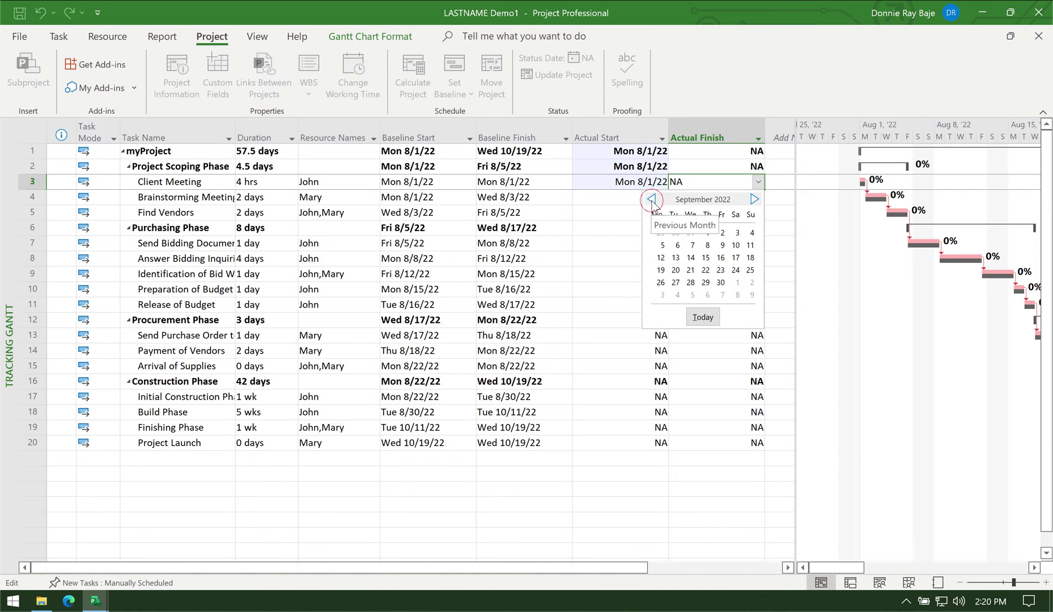
left_click(651, 199)
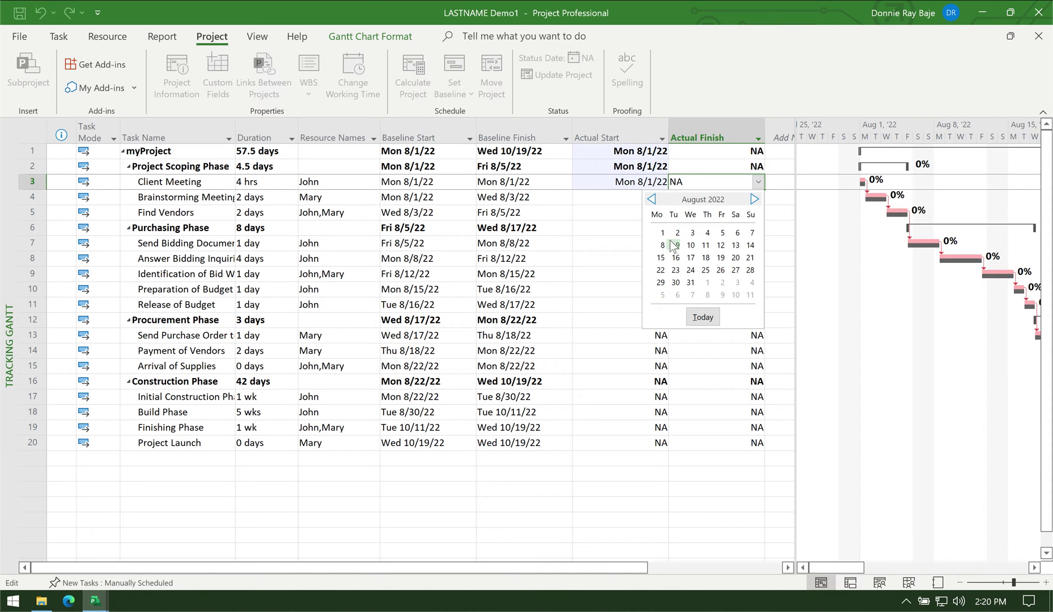
left_click(674, 233)
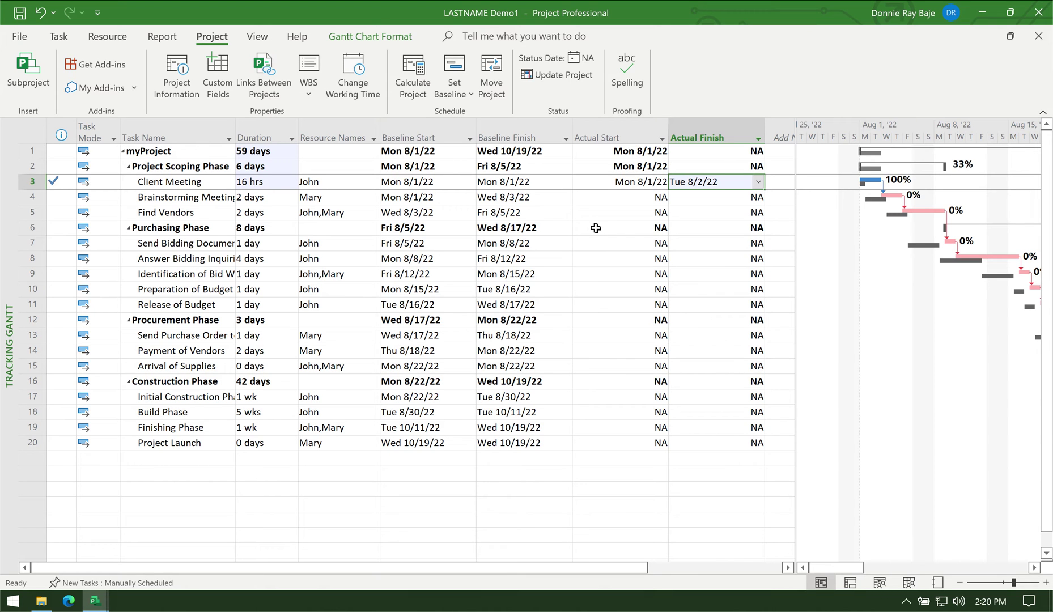
left_click(651, 198)
Step: Check the other tasks' actual start dates and save the project
left_click(653, 212)
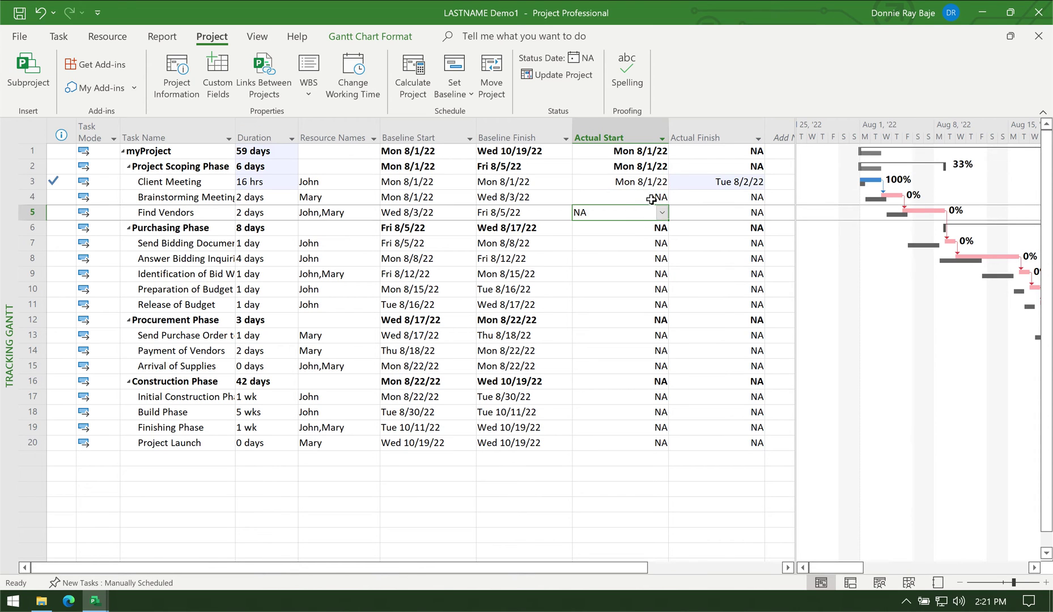
left_click(652, 198)
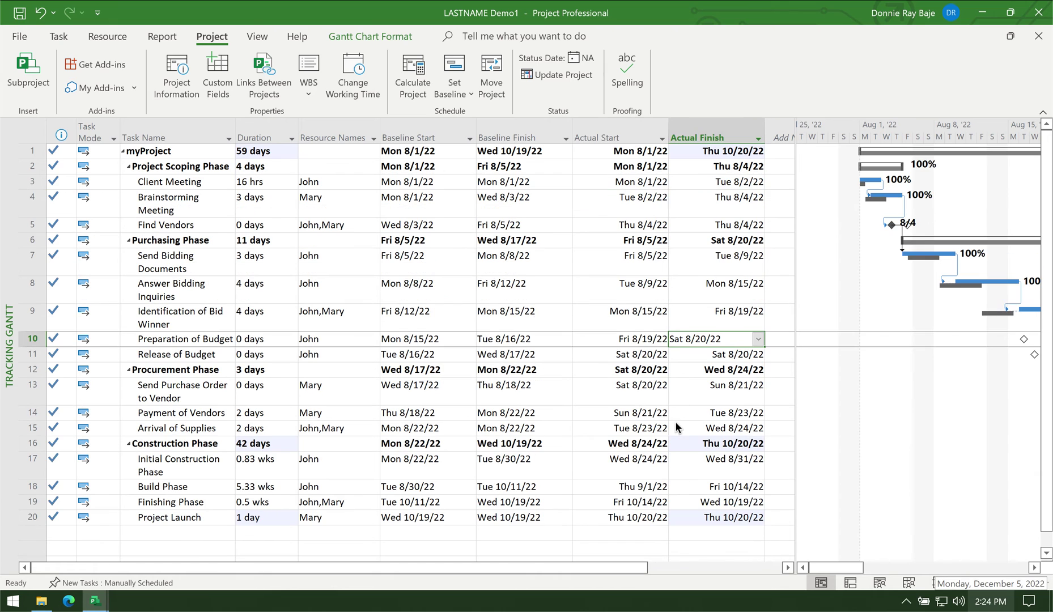
left_click(666, 442)
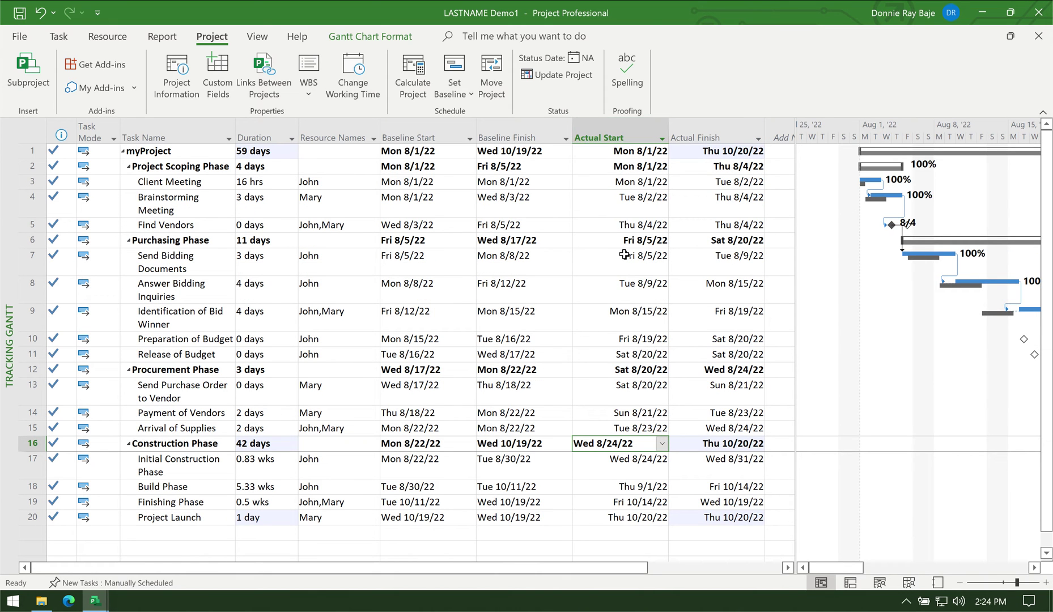
left_click(624, 254)
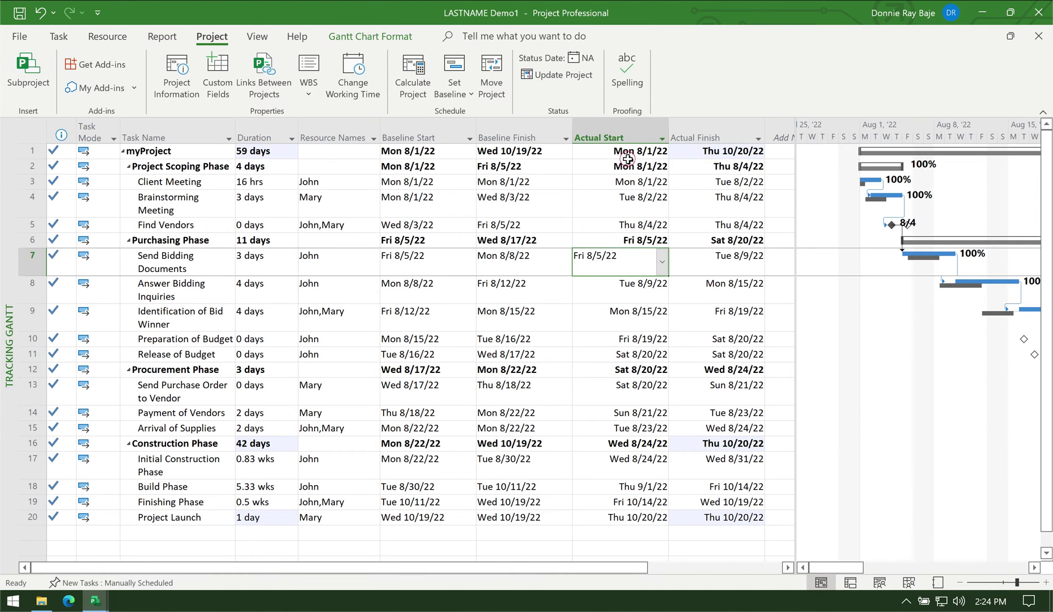
left_click(626, 154)
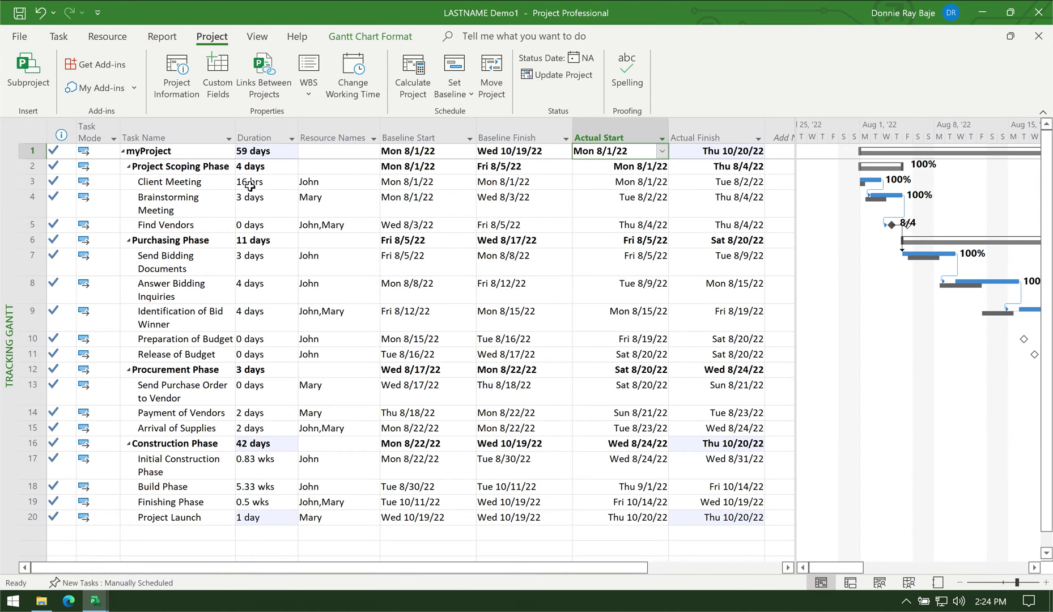
left_click(19, 12)
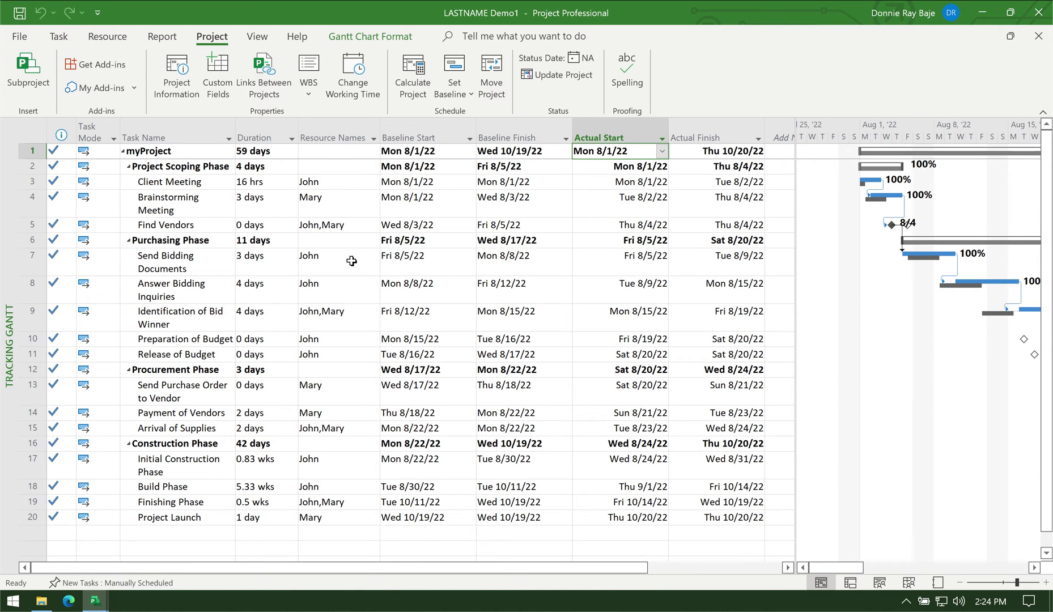
left_click(170, 44)
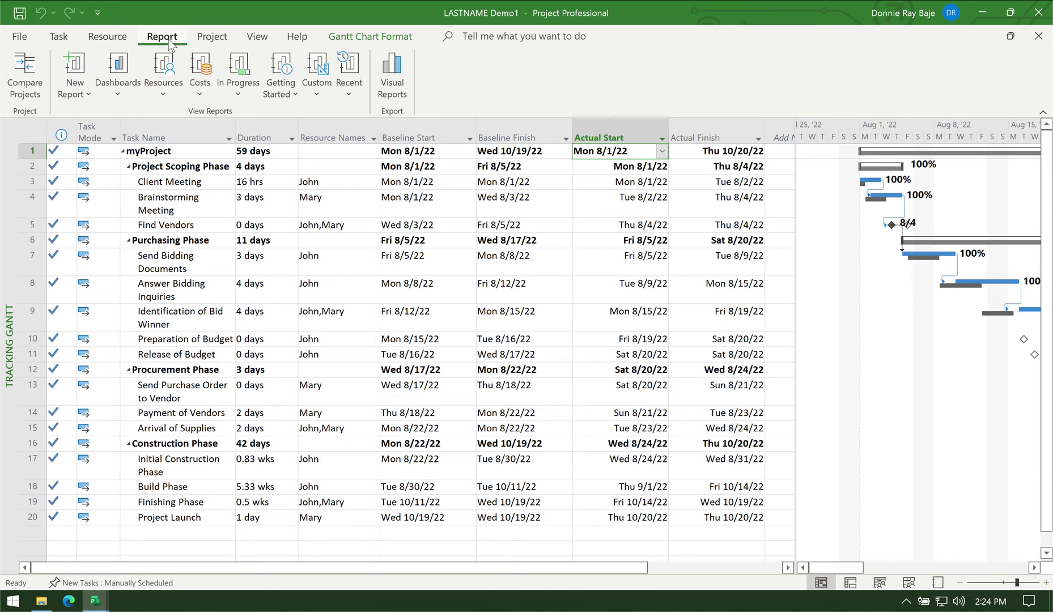
Step: In Visual Reports, pick Baseline Work Report from the All templates and edit its fields
left_click(396, 79)
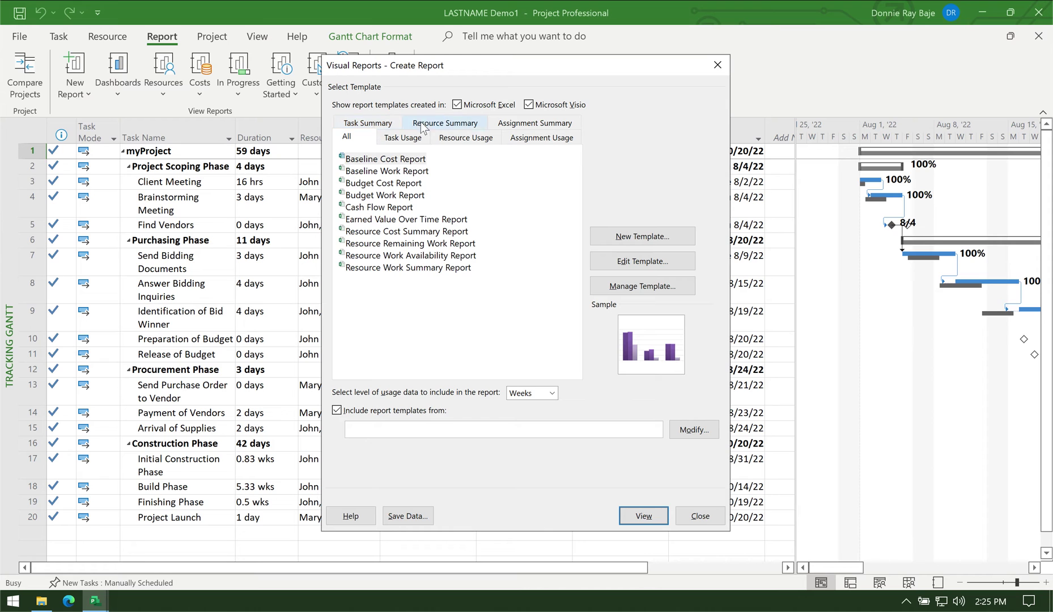
left_click(543, 125)
left_click(488, 125)
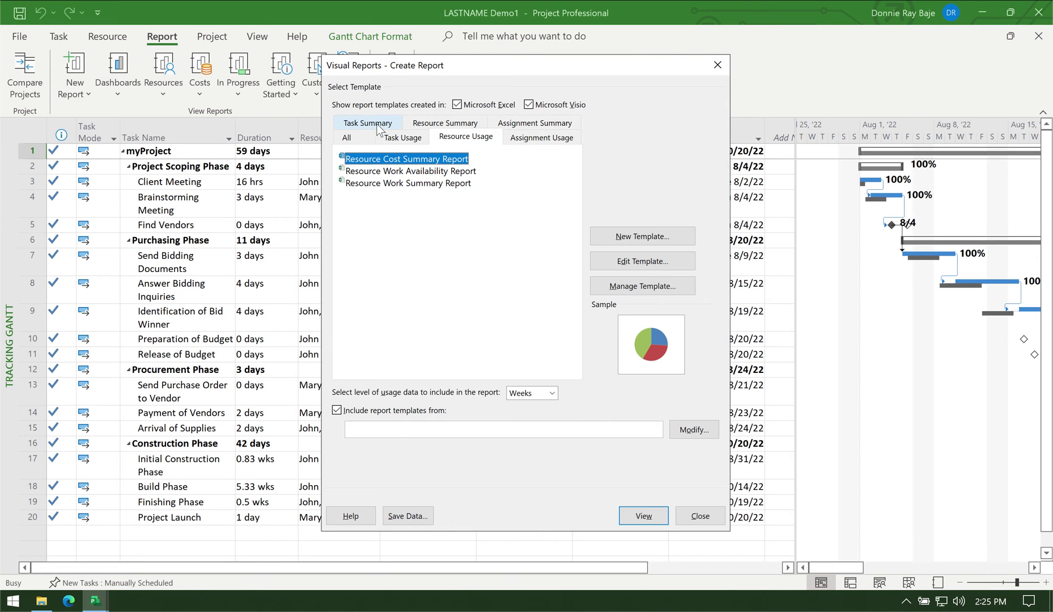
left_click(367, 123)
left_click(353, 125)
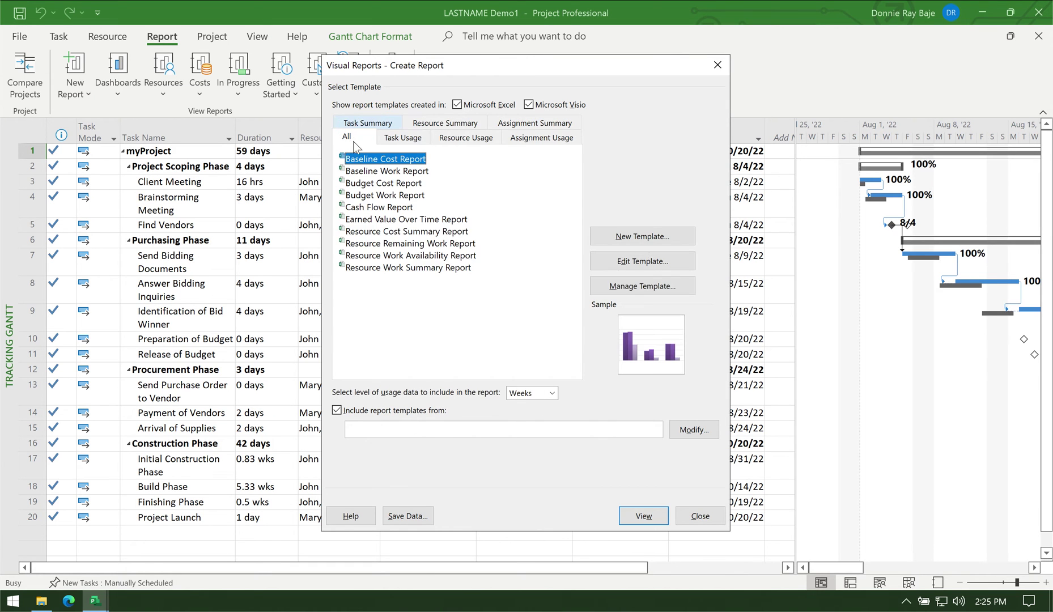
left_click(375, 172)
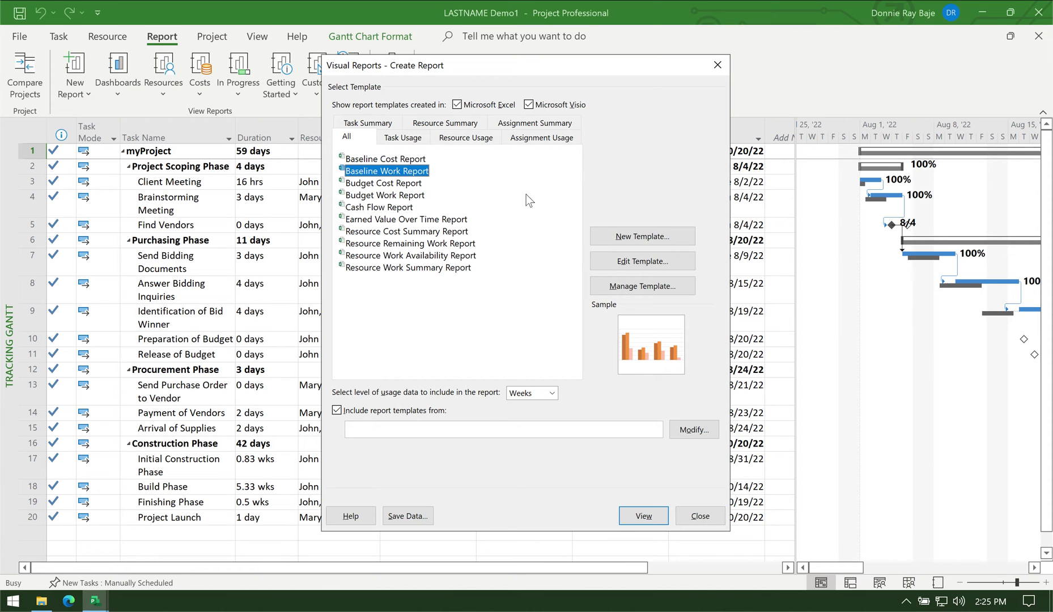
left_click(643, 262)
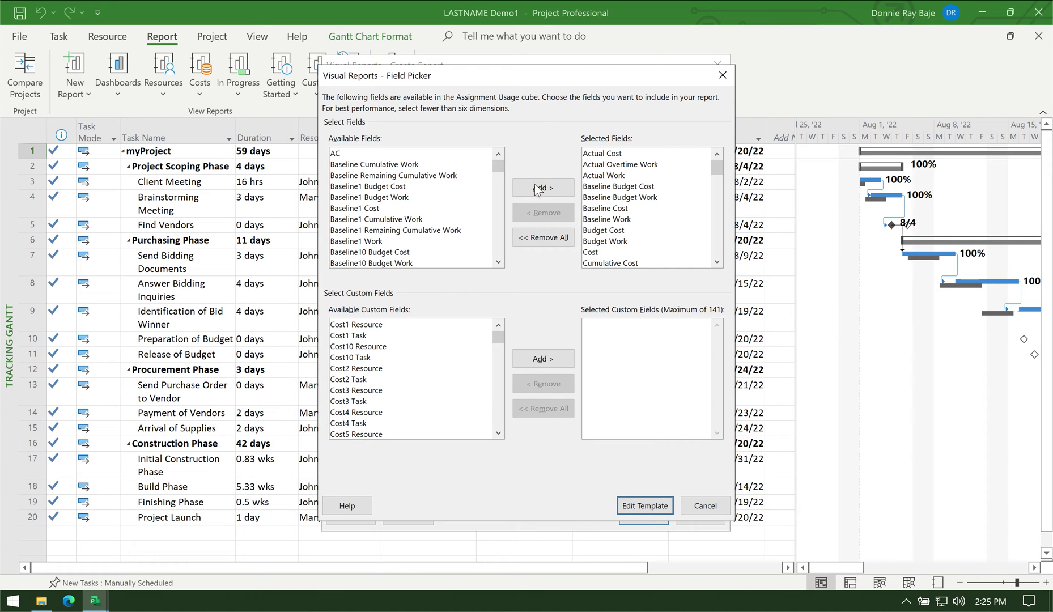
Step: Add Baseline Cumulative Work and Cumulative Actual Work to the Selected Fields
mouse_move(717, 168)
left_mouse_down()
mouse_move(720, 180)
mouse_move(722, 168)
left_mouse_up()
left_click(374, 165)
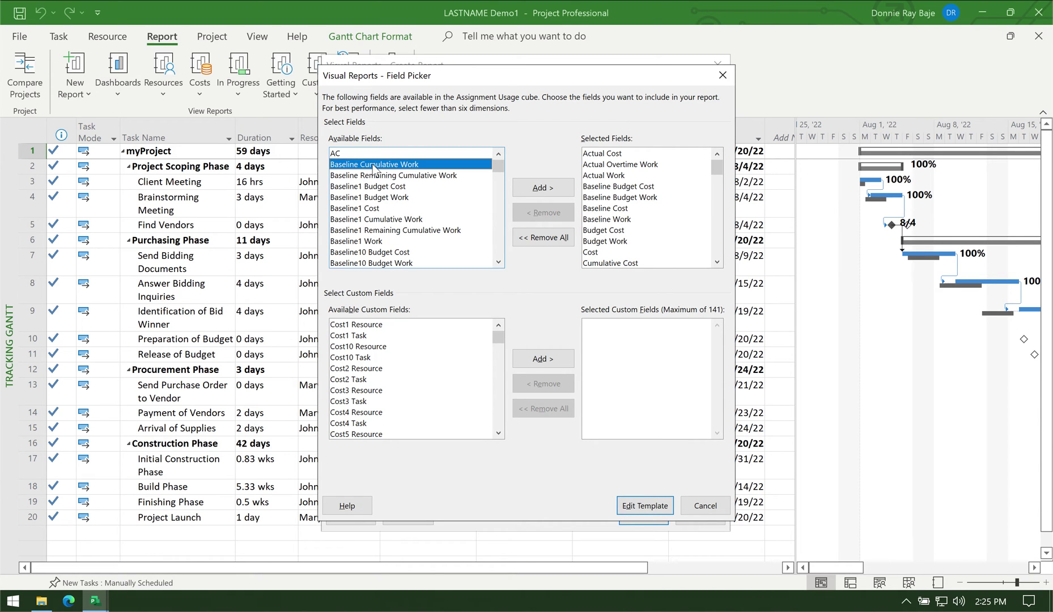
left_click(553, 195)
scroll(500, 251, "down", 6)
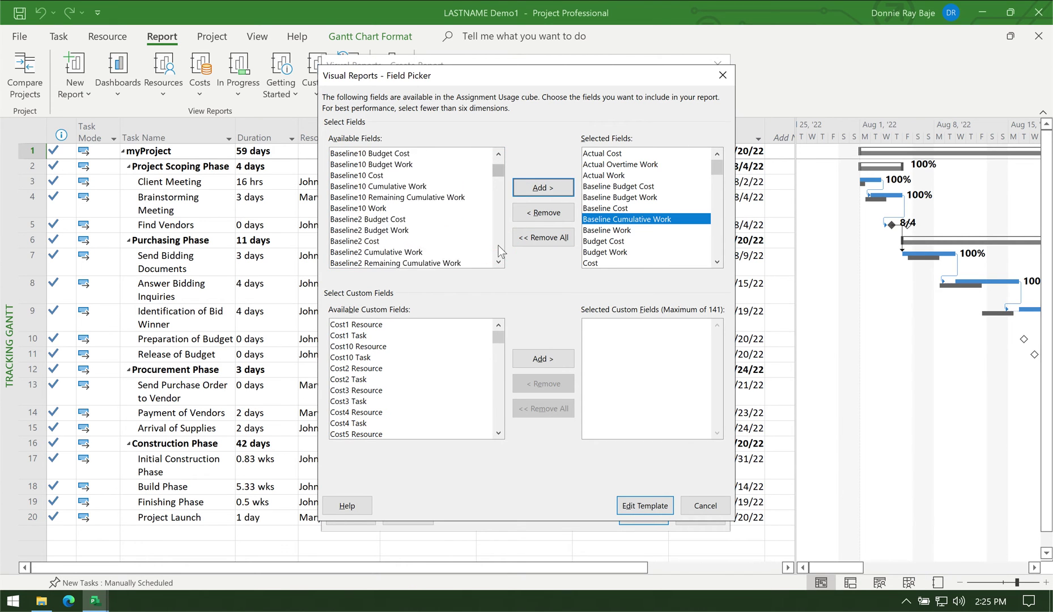
scroll(500, 251, "down", 15)
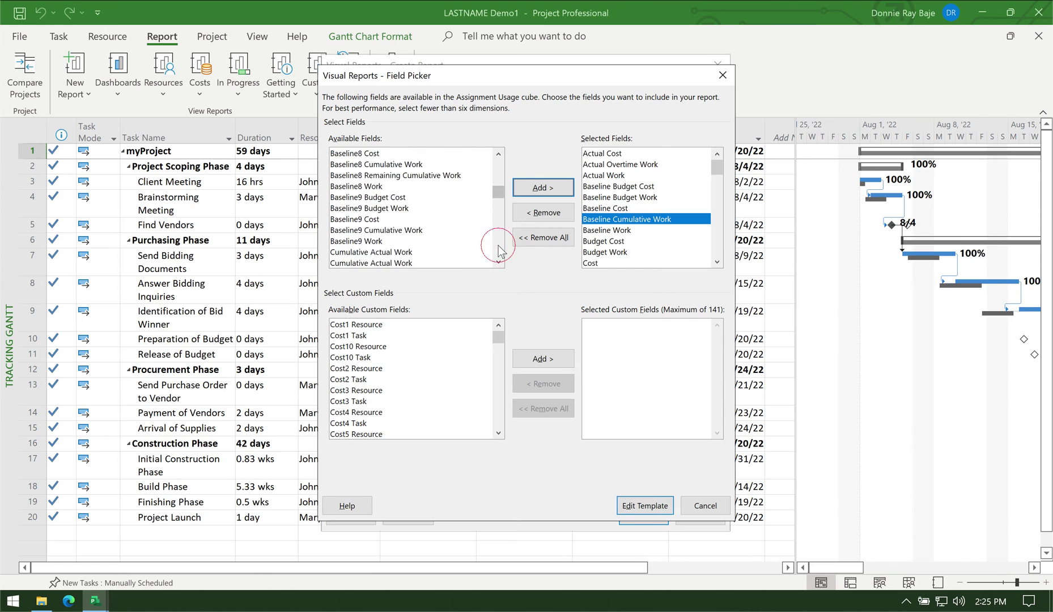
scroll(500, 252, "up", 3)
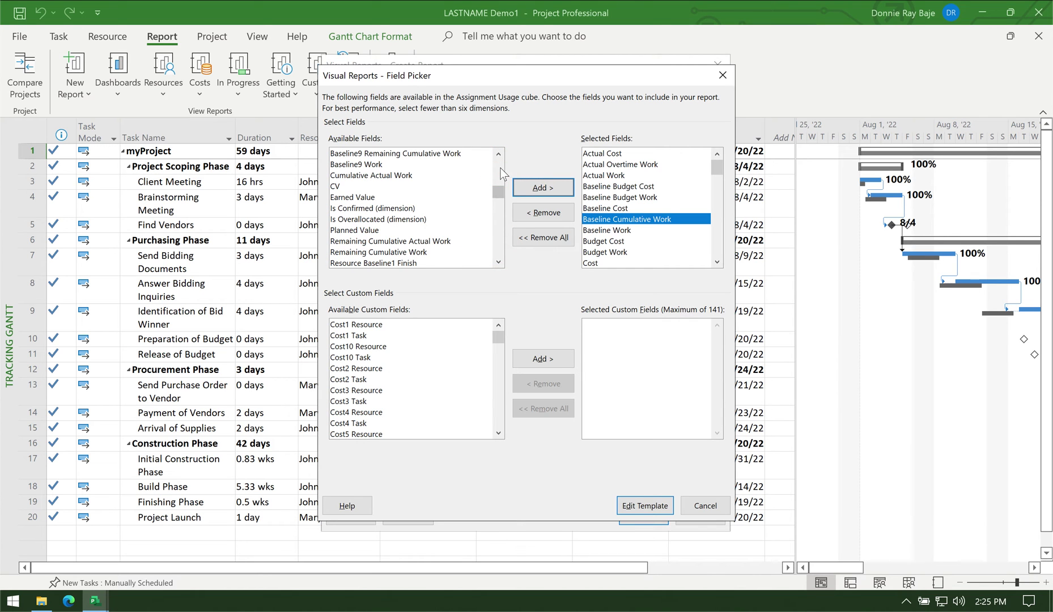
left_click(403, 175)
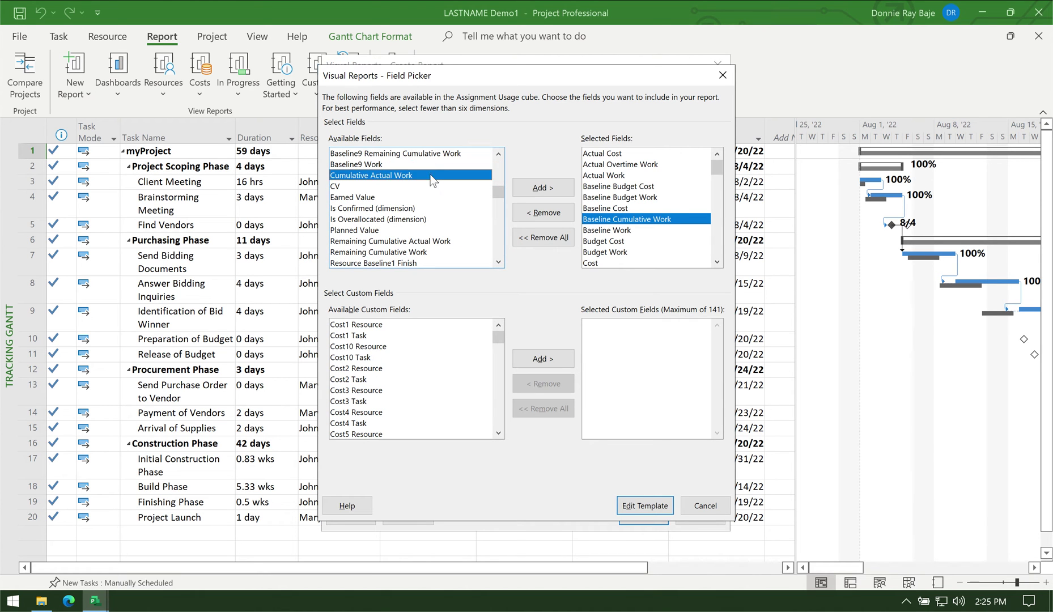
scroll(500, 190, "up", 2)
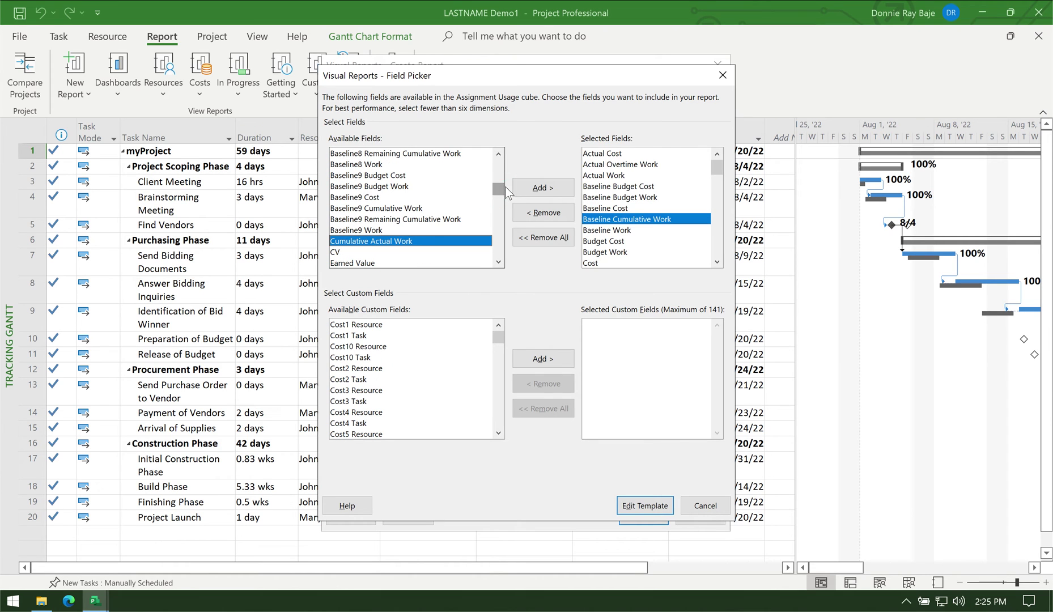
left_click(543, 188)
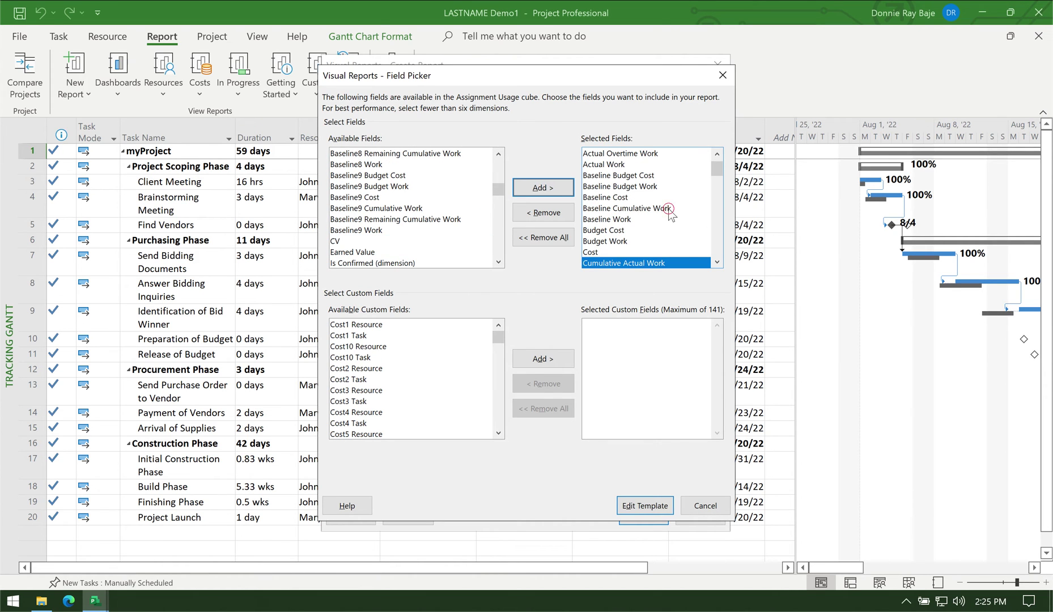
Step: Confirm both cumulative work fields are selected and generate the report with Edit Template
left_click(670, 208)
left_click(662, 263)
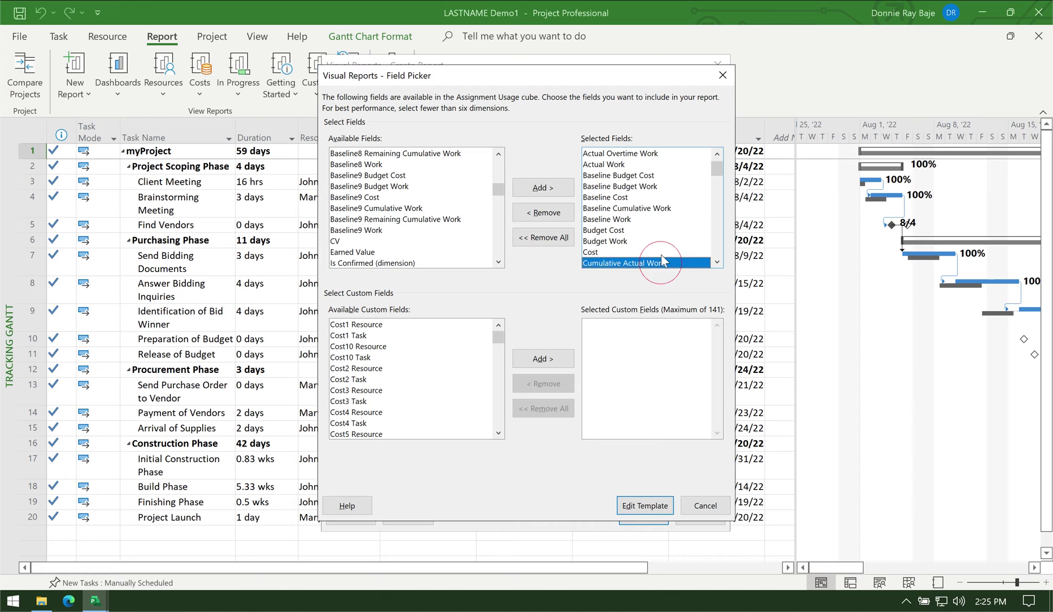
left_click(660, 208)
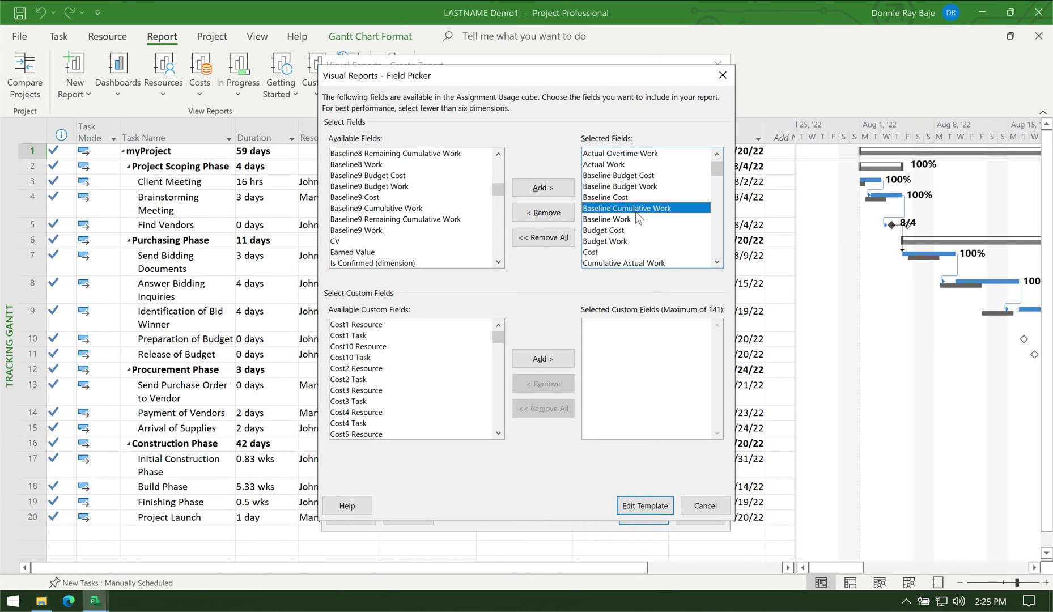
left_click(624, 265)
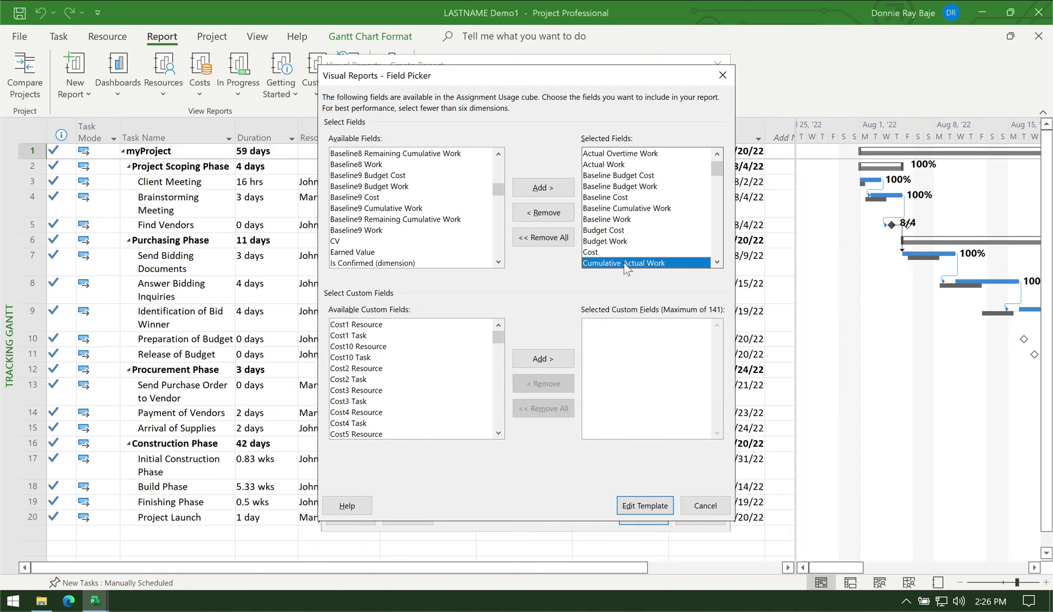
left_click(658, 510)
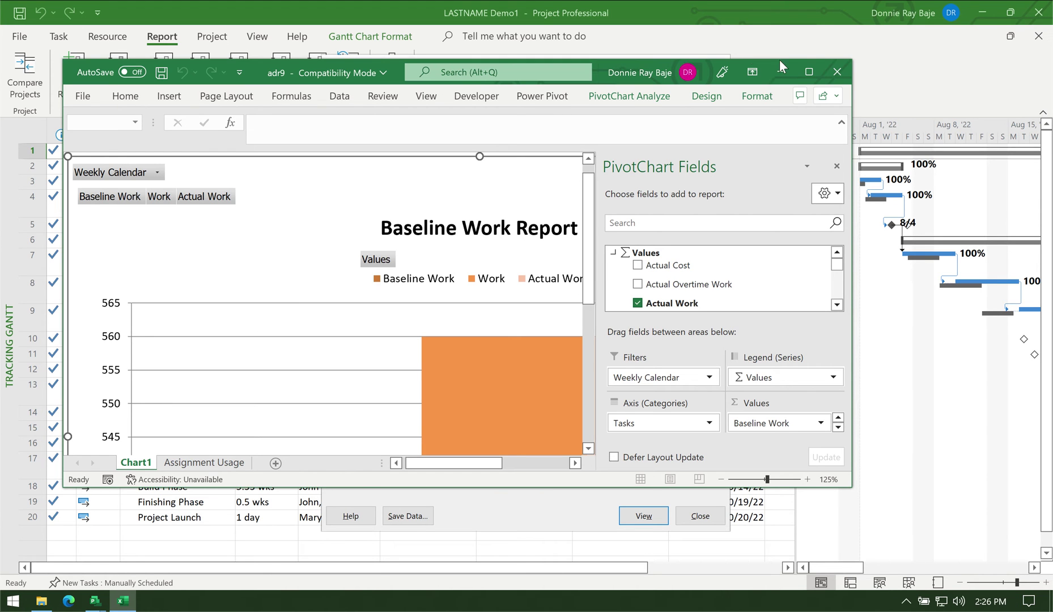
Step: Maximize the Excel window showing the Baseline Work Report chart
left_click(804, 79)
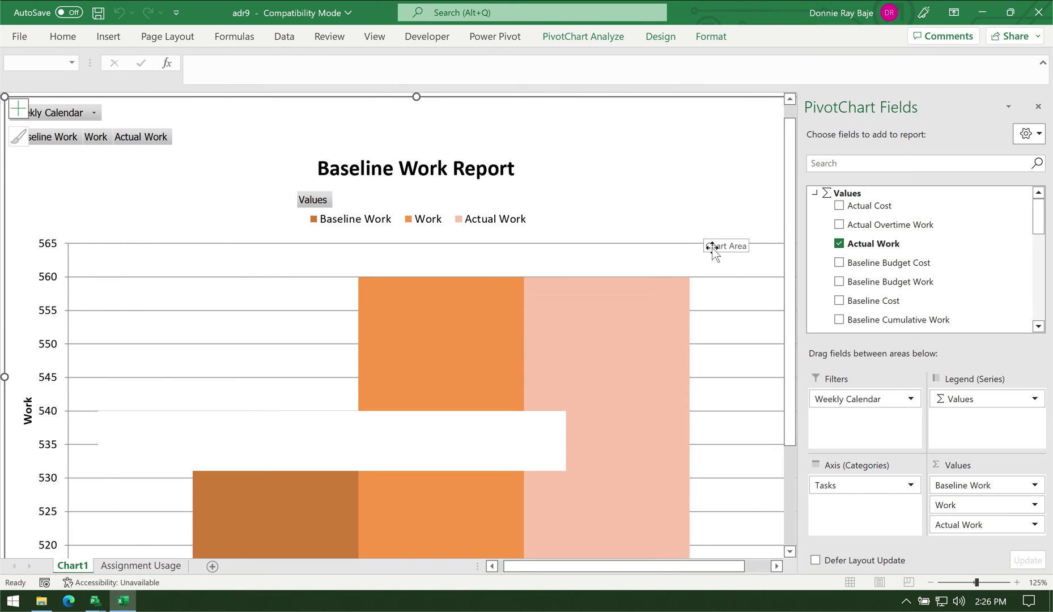
scroll(713, 249, "down", 1)
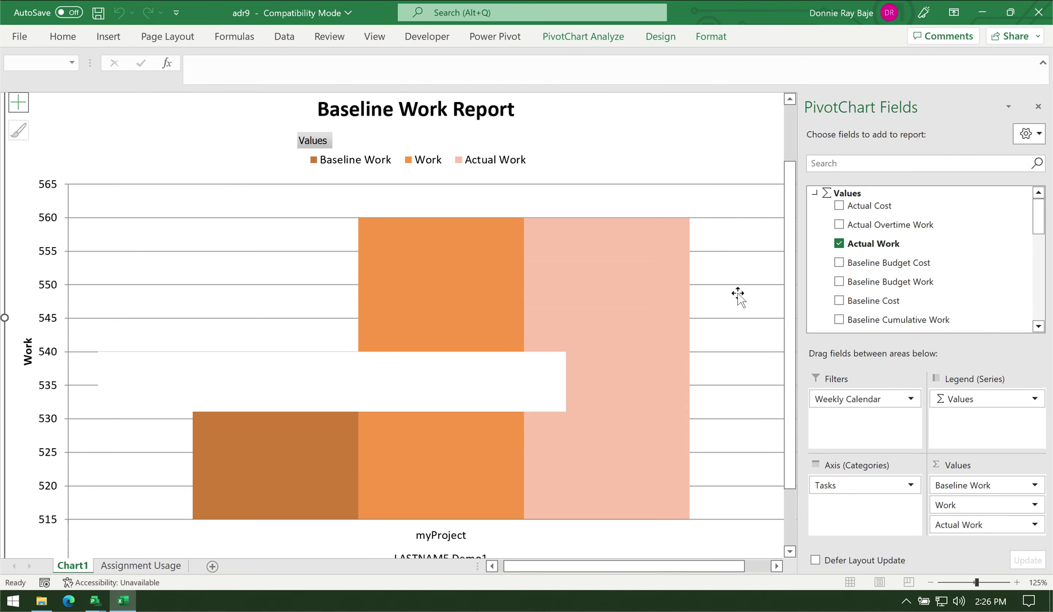
Step: On Assignment Usage, replace Actual Work, Baseline Work and Work with the two cumulative work fields
left_click(149, 572)
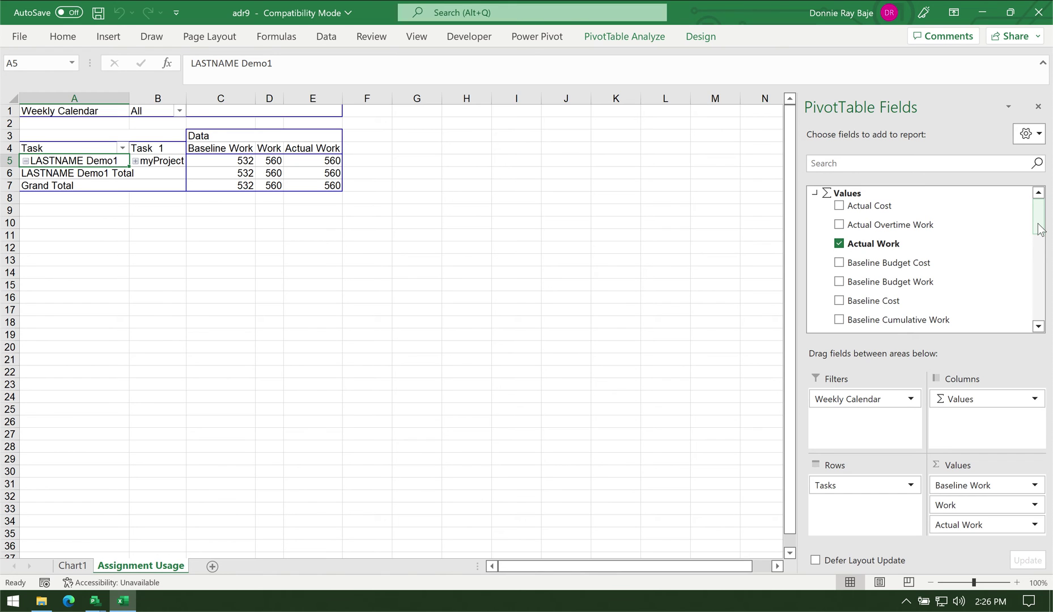
left_click(840, 244)
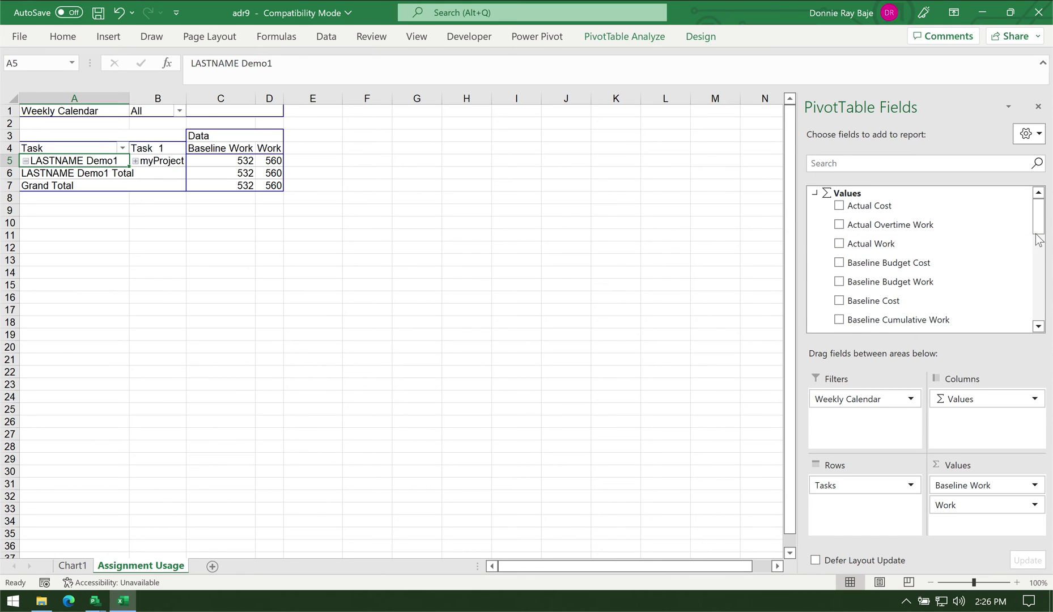
left_click_drag(1038, 238, 1039, 245)
left_click(840, 295)
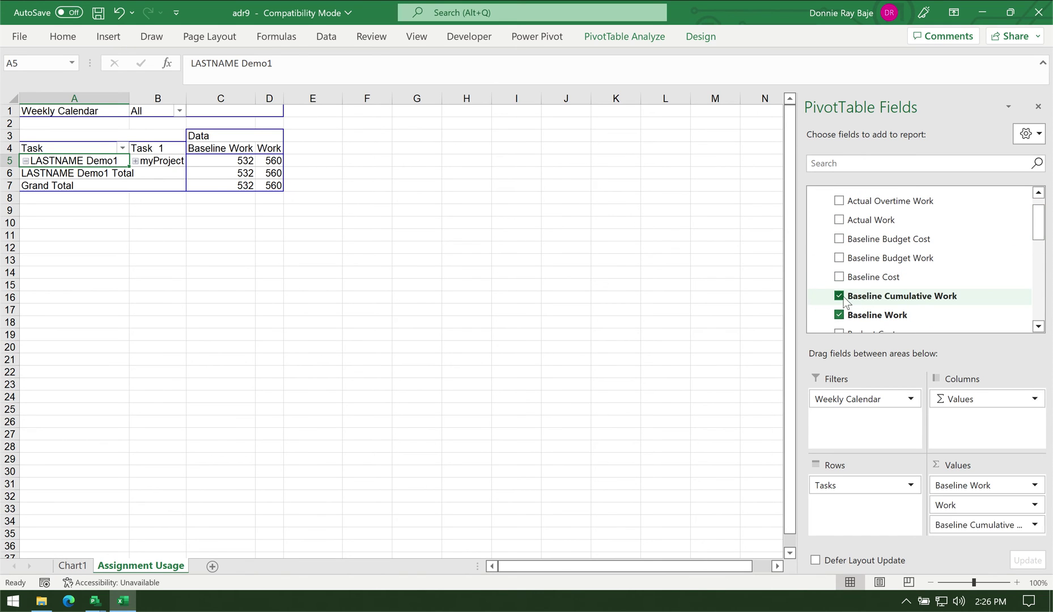
left_click_drag(1038, 230, 1039, 256)
left_click(839, 289)
left_click(839, 303)
left_click(837, 310)
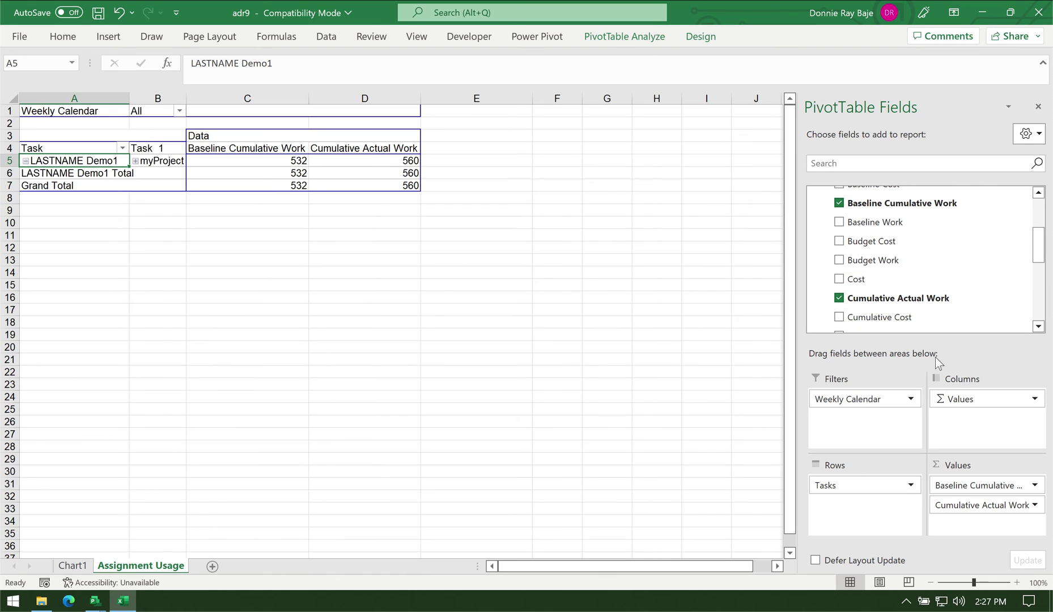
Step: Move Weekly Calendar into Rows and expand 2022, Q3 and Q4 into weeks
left_click(850, 399)
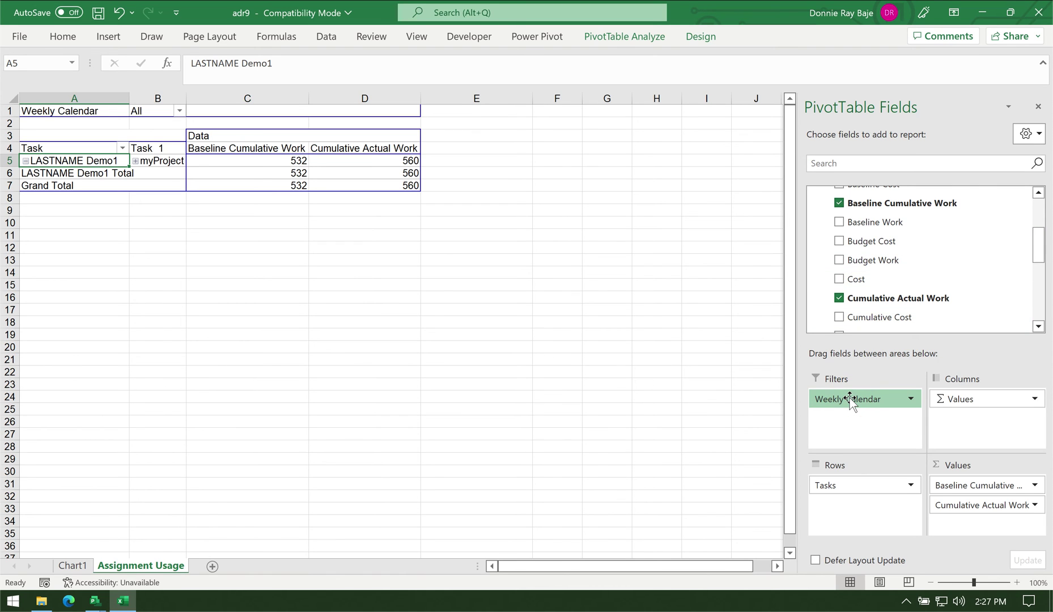
left_click_drag(850, 399, 855, 482)
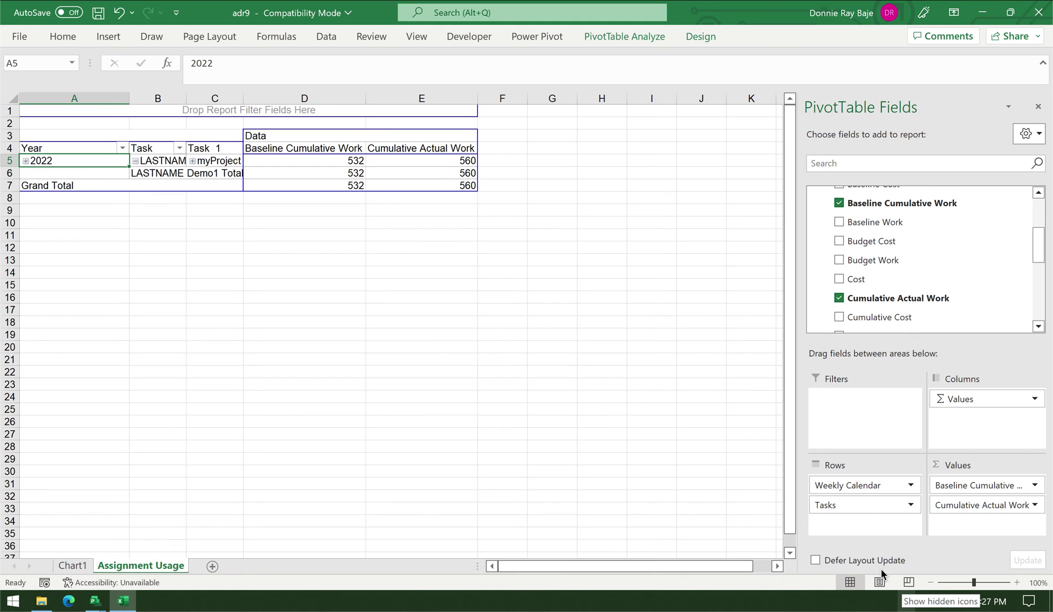
mouse_move(102, 164)
left_mouse_down()
mouse_move(87, 156)
mouse_move(106, 200)
mouse_move(114, 183)
left_mouse_up()
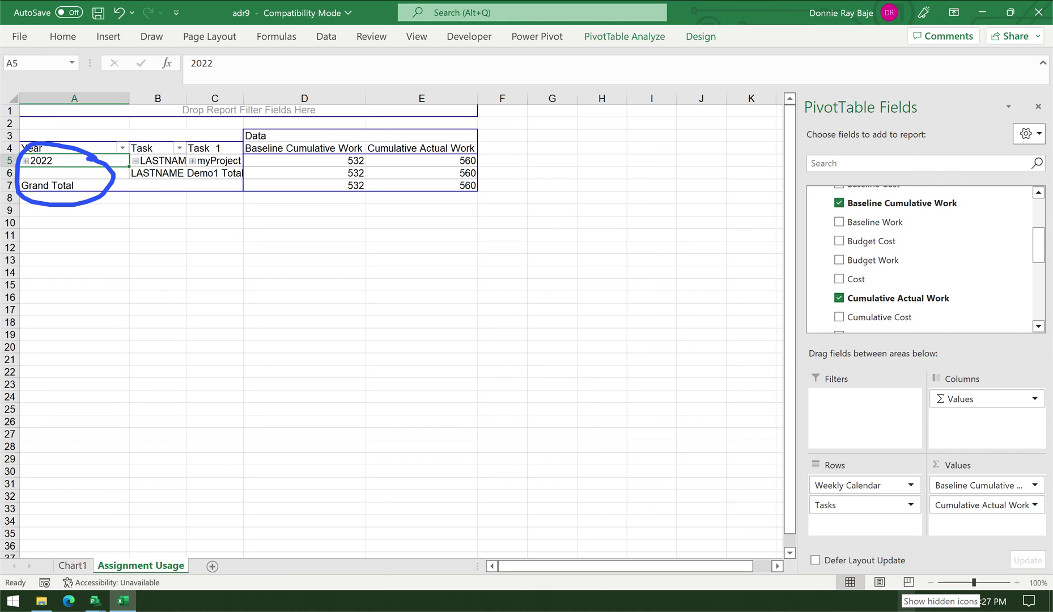
left_click(25, 161)
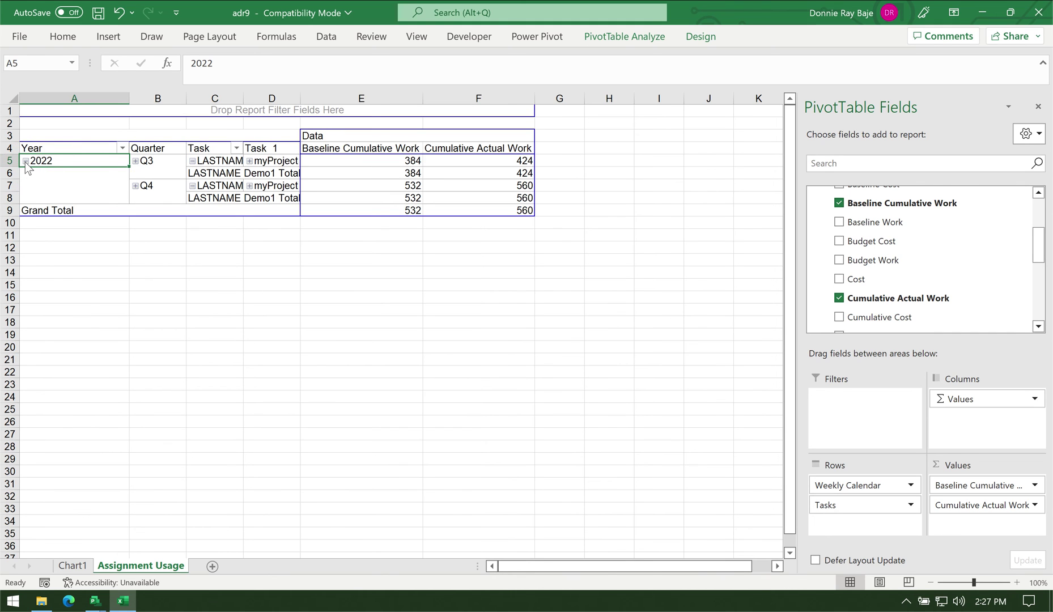
left_click(136, 162)
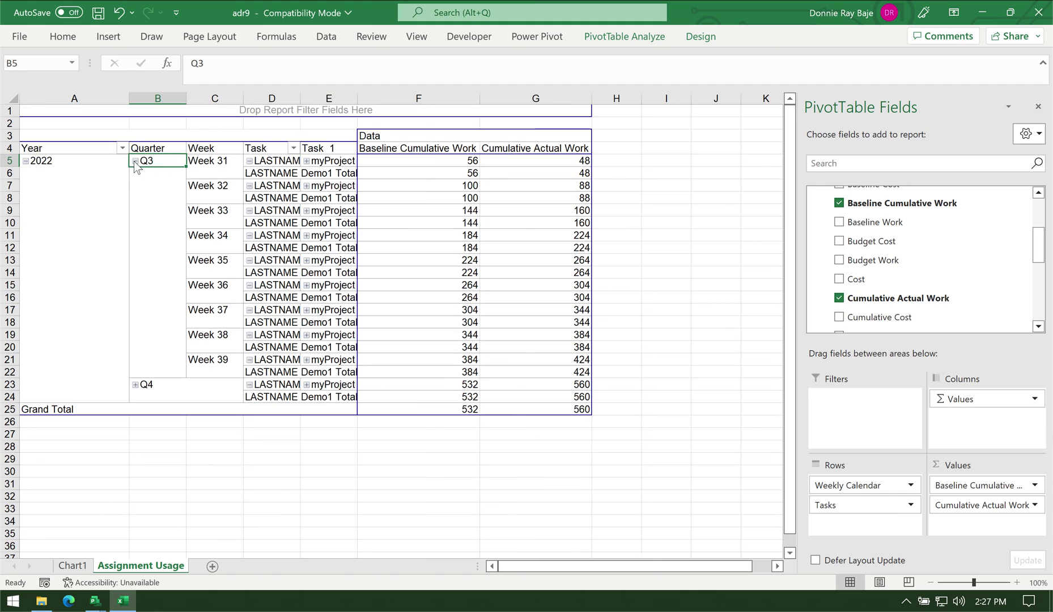
left_click(136, 385)
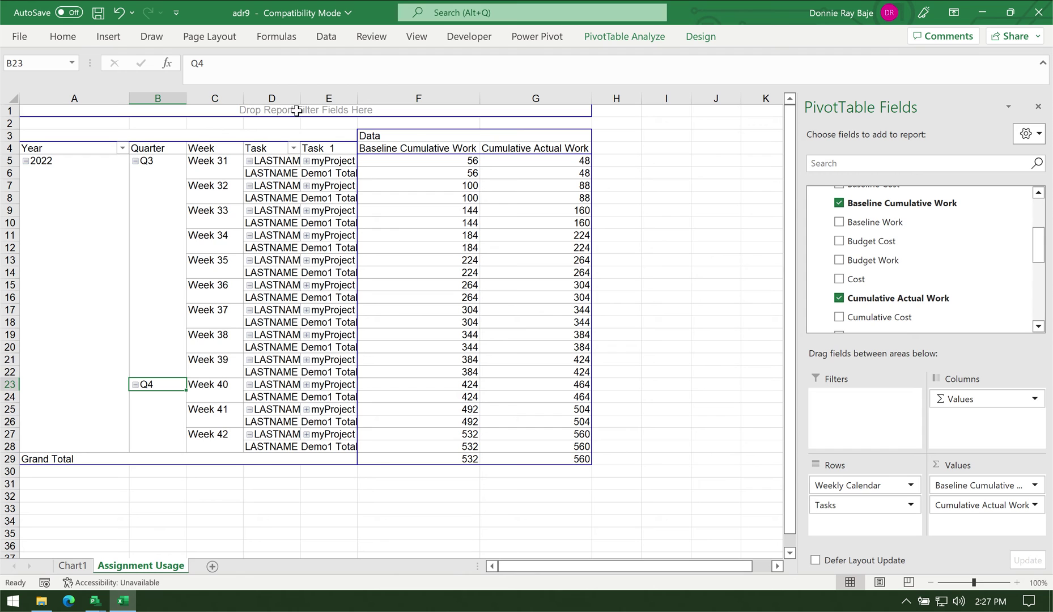
Step: Collapse the Task detail under each week and widen column D
left_click(274, 98)
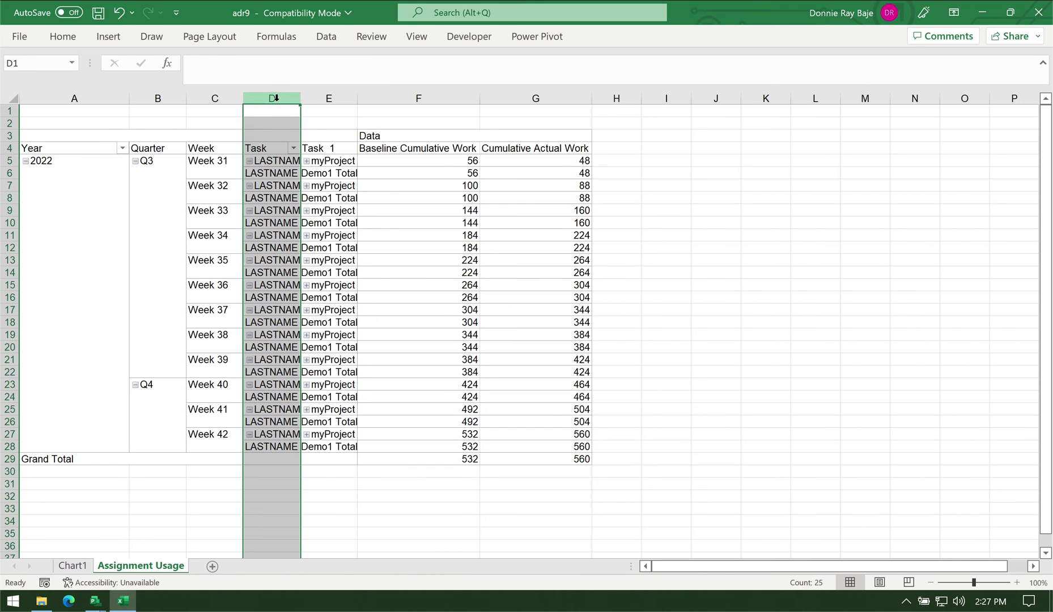
left_click(282, 185)
left_click(249, 161)
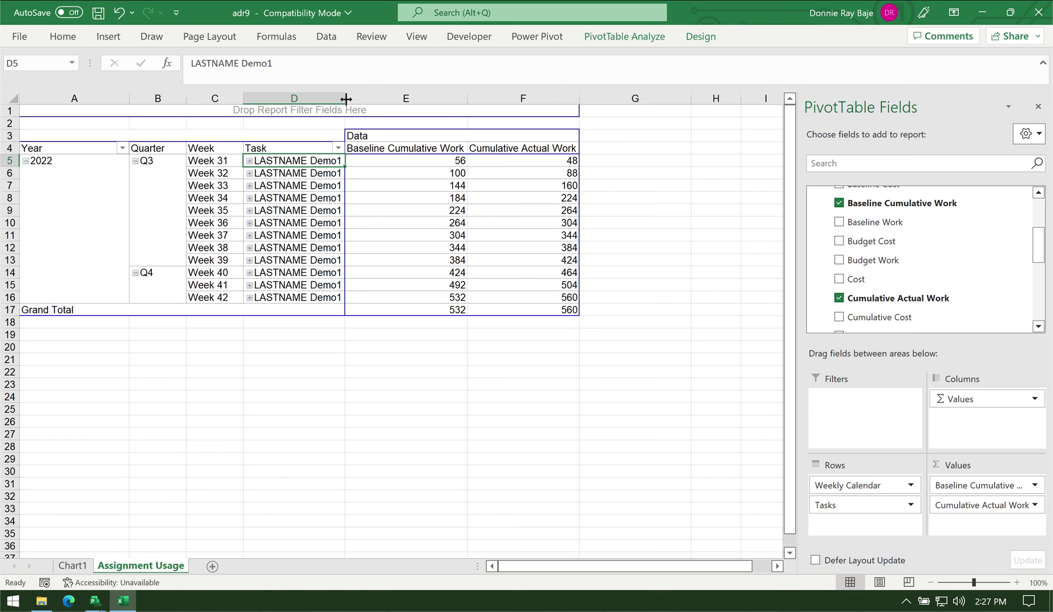
left_click_drag(345, 98, 417, 97)
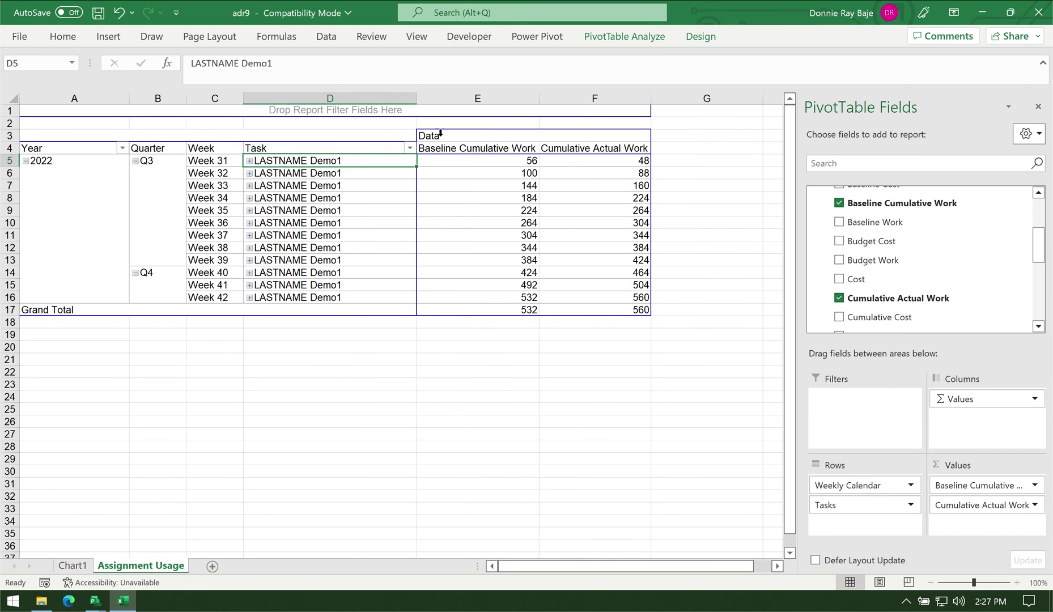
left_click(348, 97)
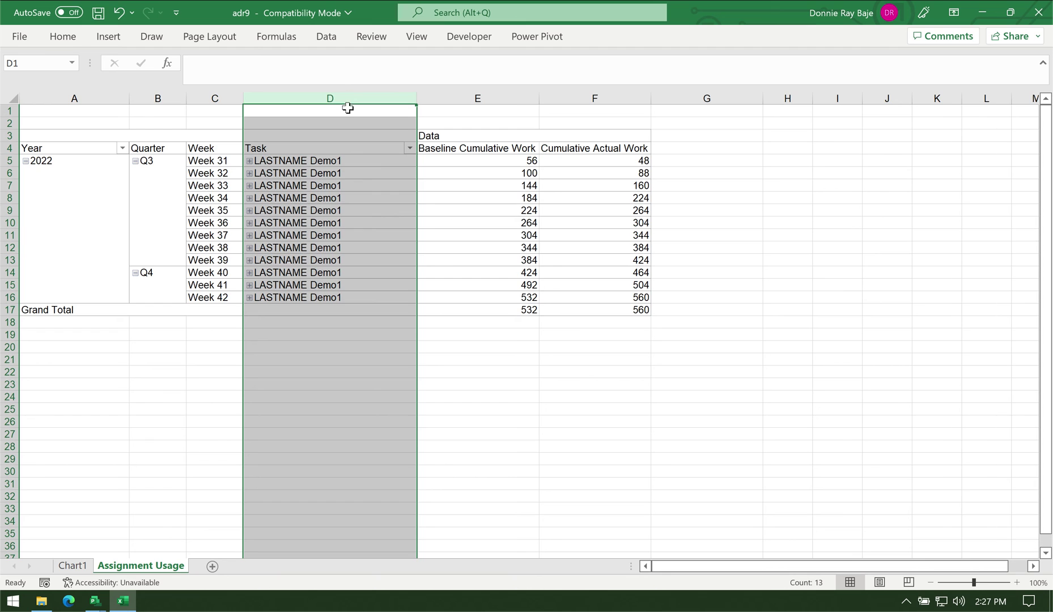
left_click(353, 203)
left_click(209, 268)
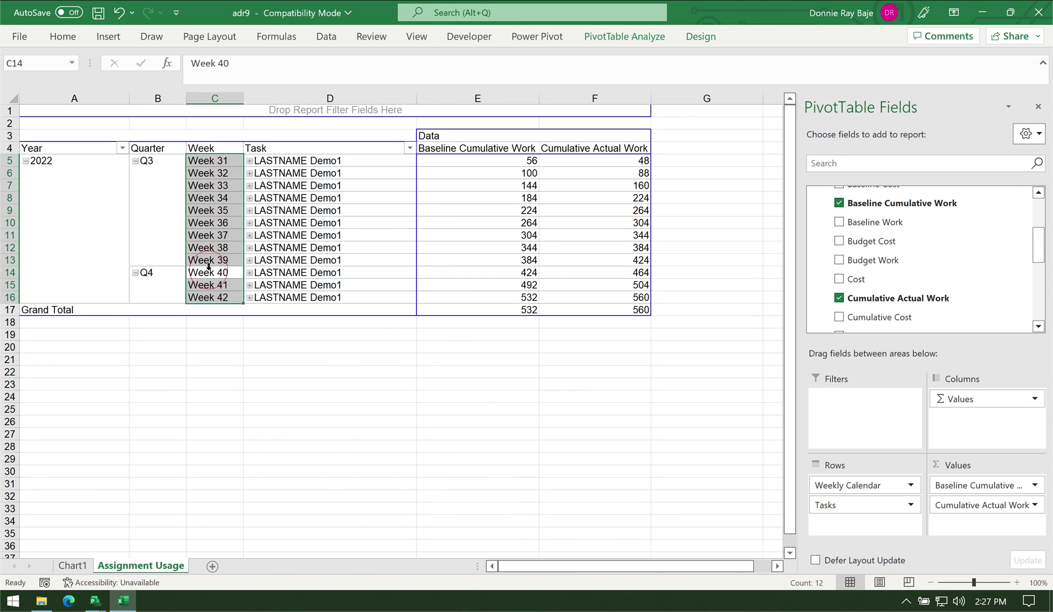
Step: On Chart1, zoom out and preview the Line option in Change Chart Type
left_click(72, 566)
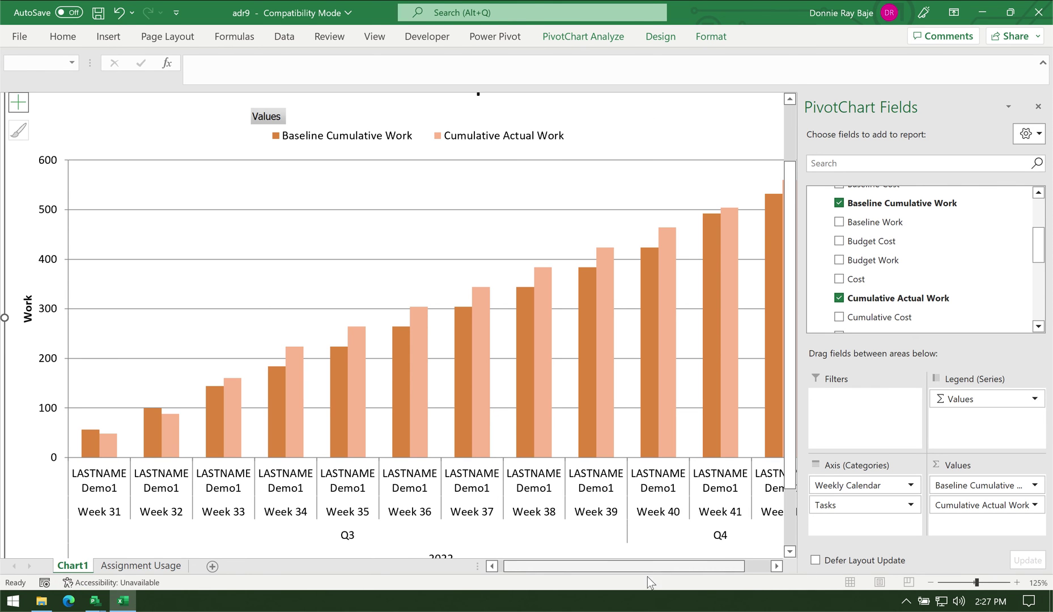
left_click(930, 582)
left_click(930, 582)
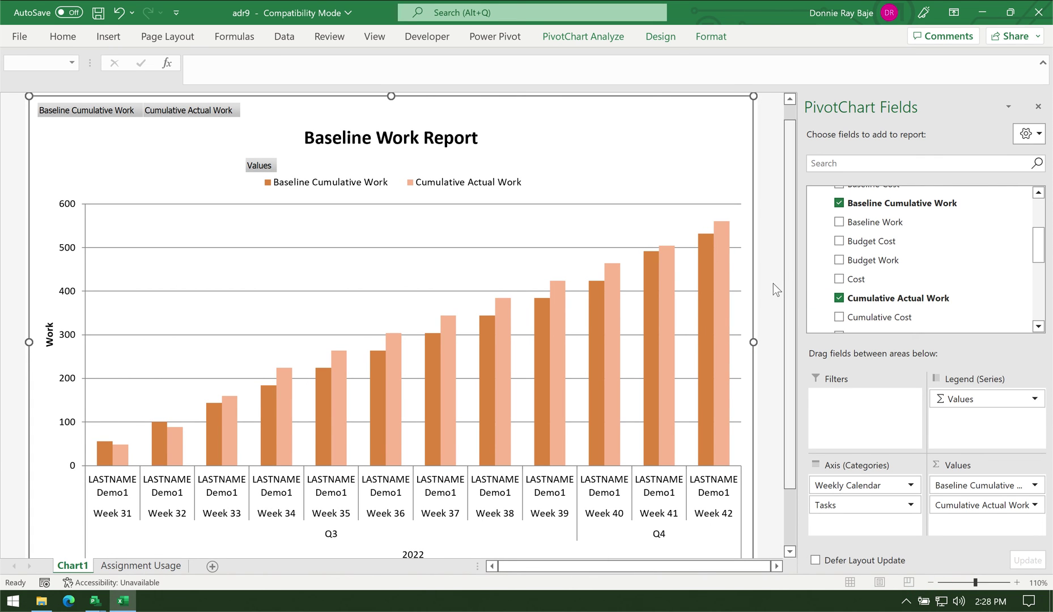
right_click(634, 165)
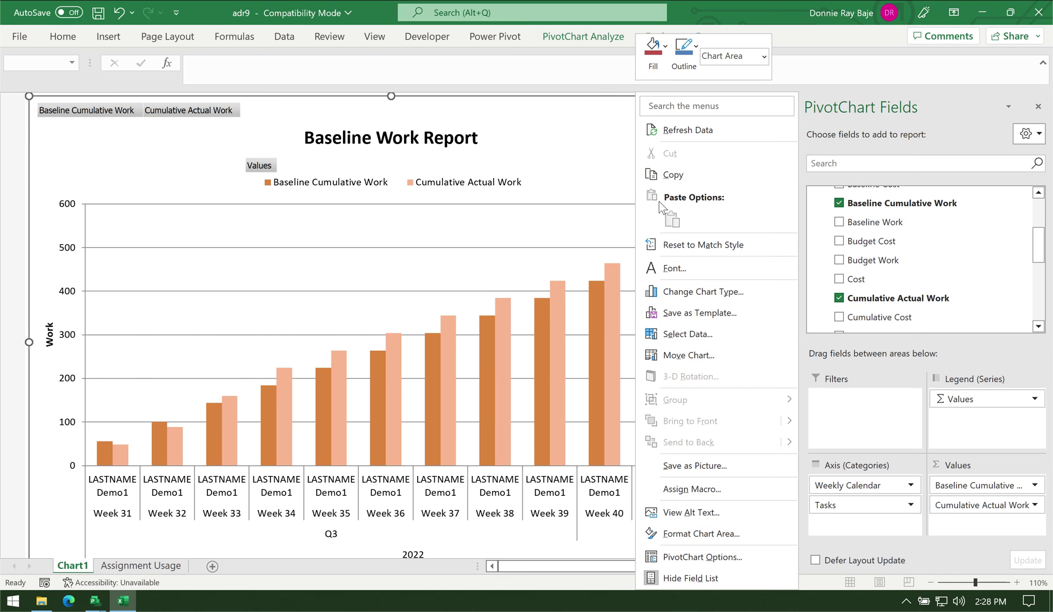
left_click(705, 291)
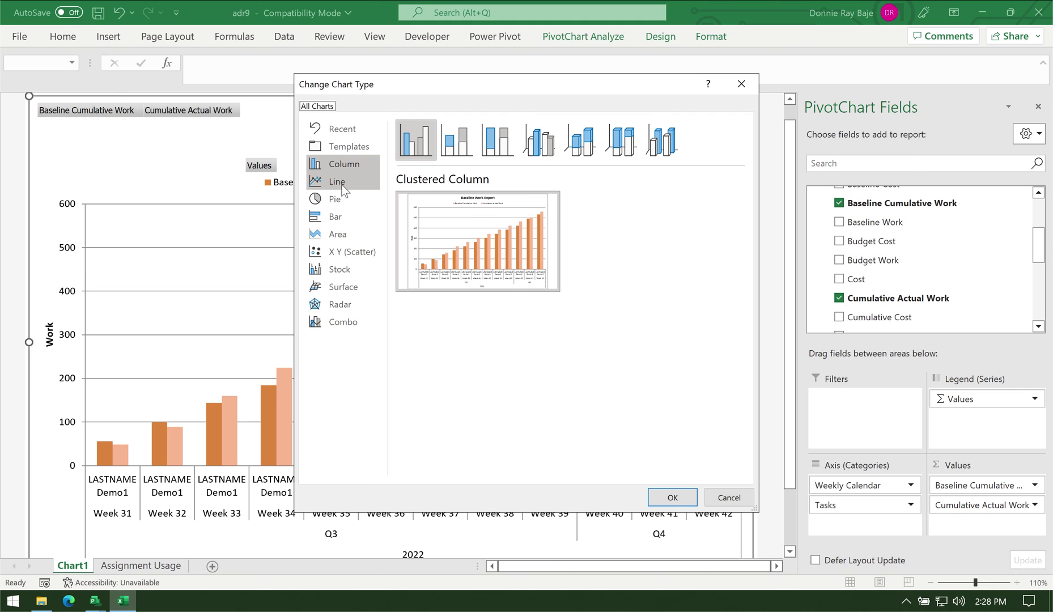
left_click(343, 184)
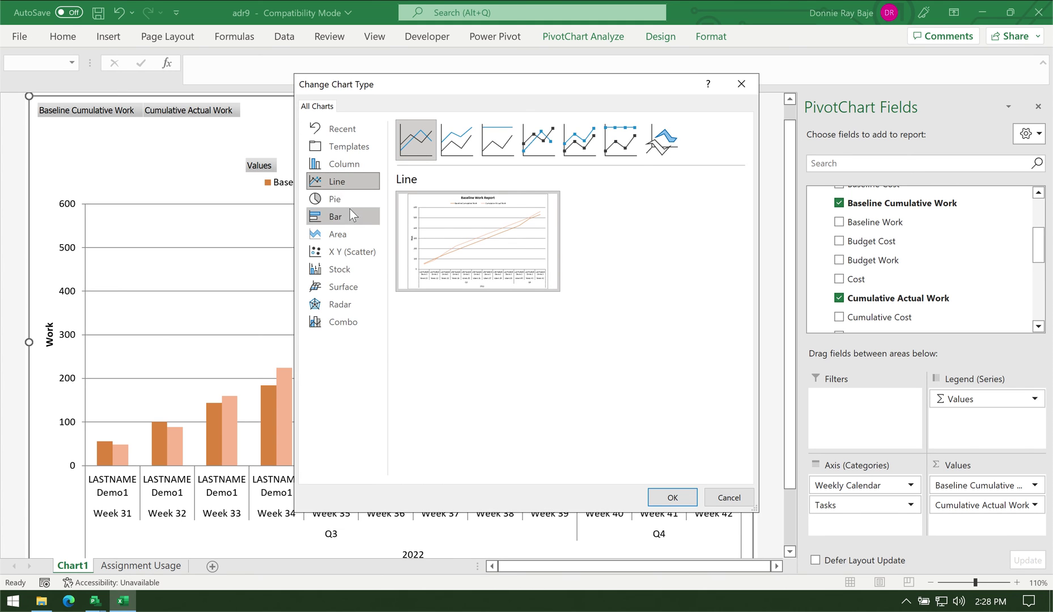
mouse_move(509, 273)
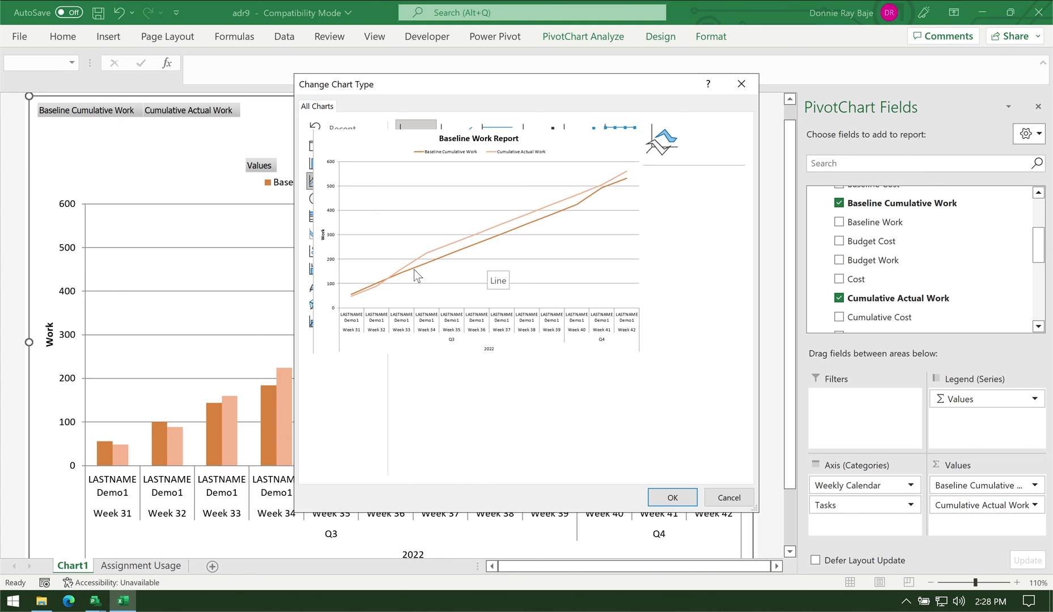
left_click(675, 497)
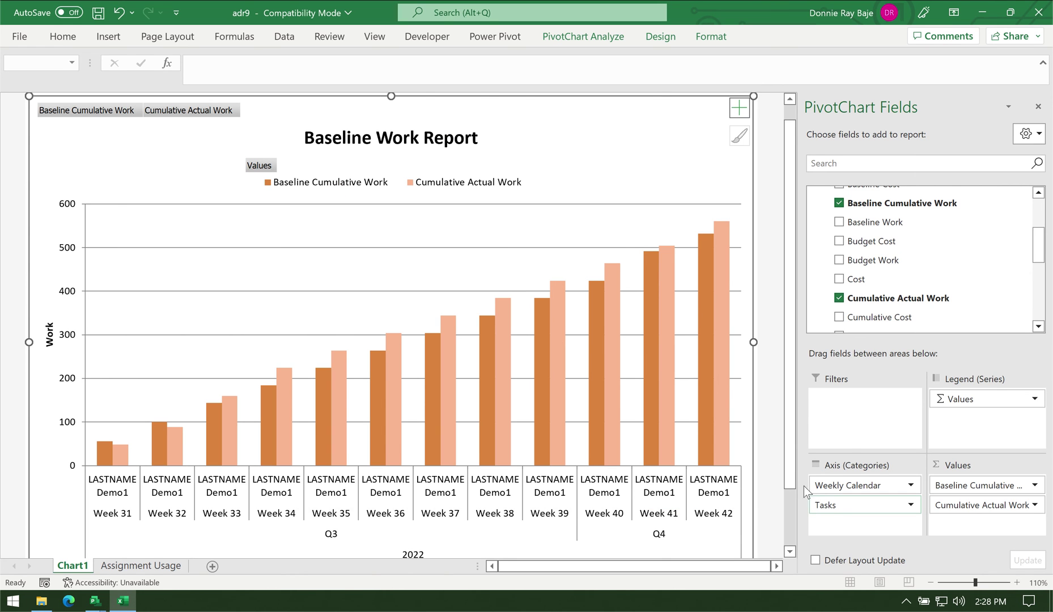
Step: Apply the Line chart type to the Baseline Work Report PivotChart
right_click(599, 160)
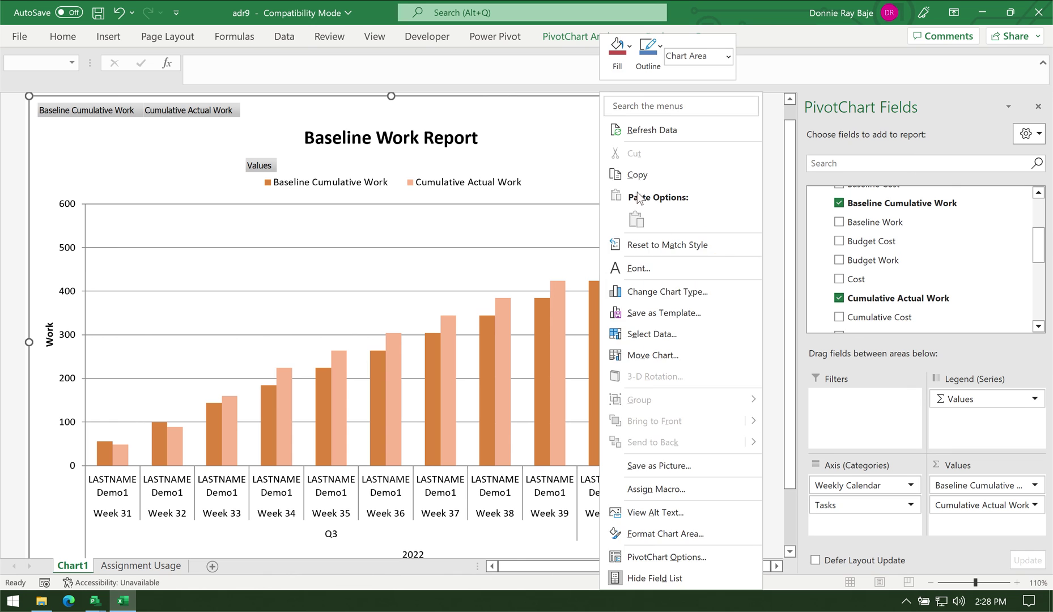
left_click(671, 293)
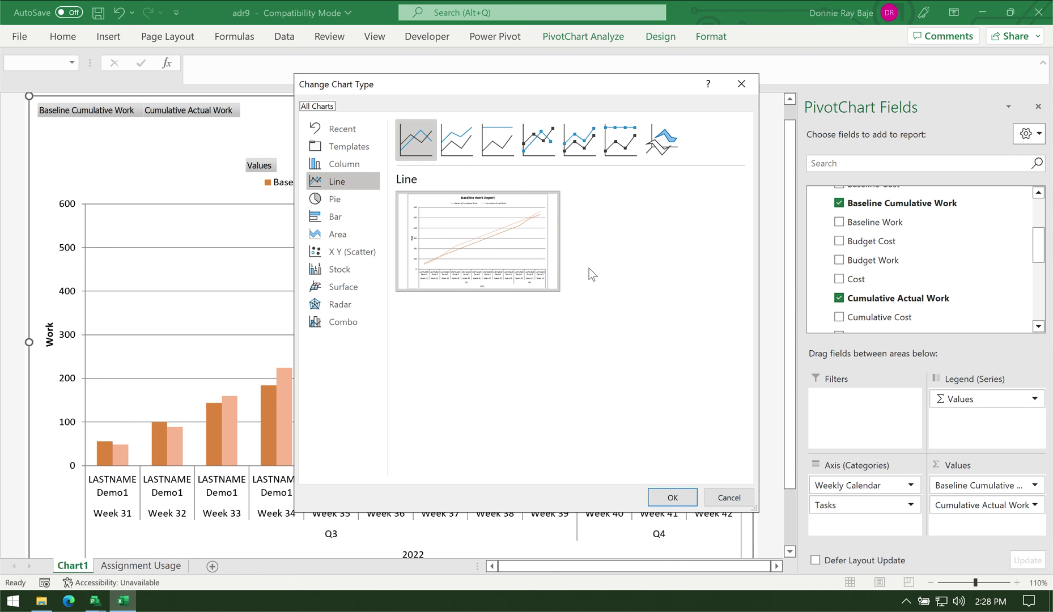
left_click(669, 497)
left_click(136, 582)
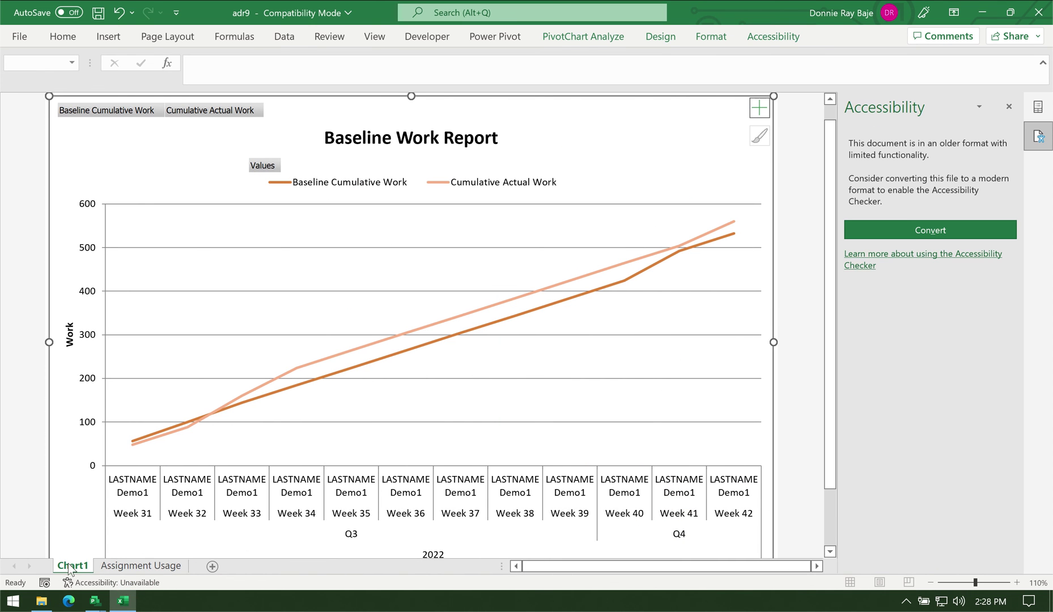
left_click(1042, 106)
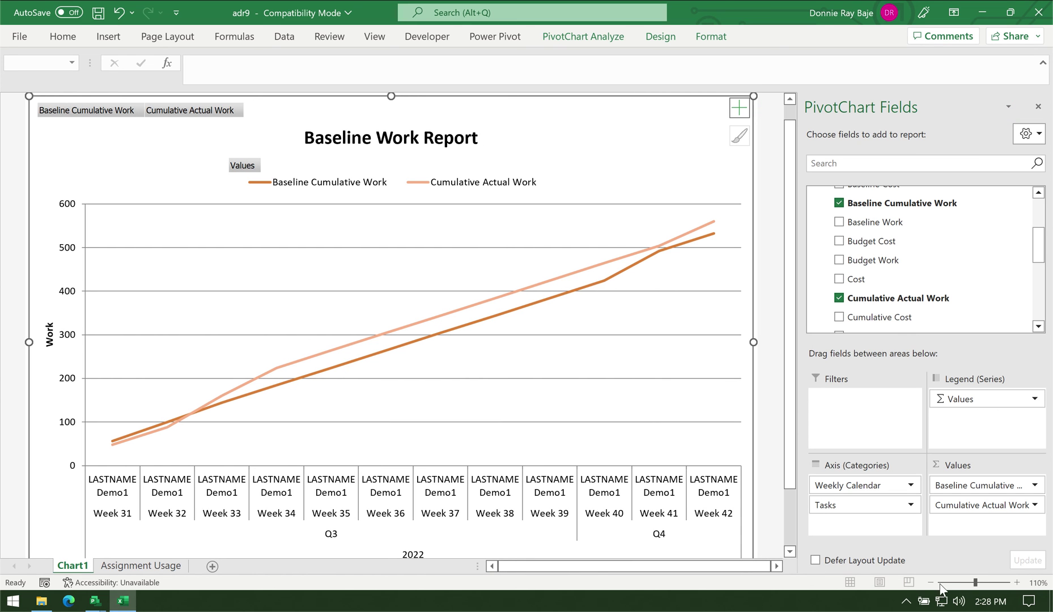
Step: Deselect the chart, discard a freehand S-curve sketch, and select the Baseline Cumulative Work line
left_click(774, 518)
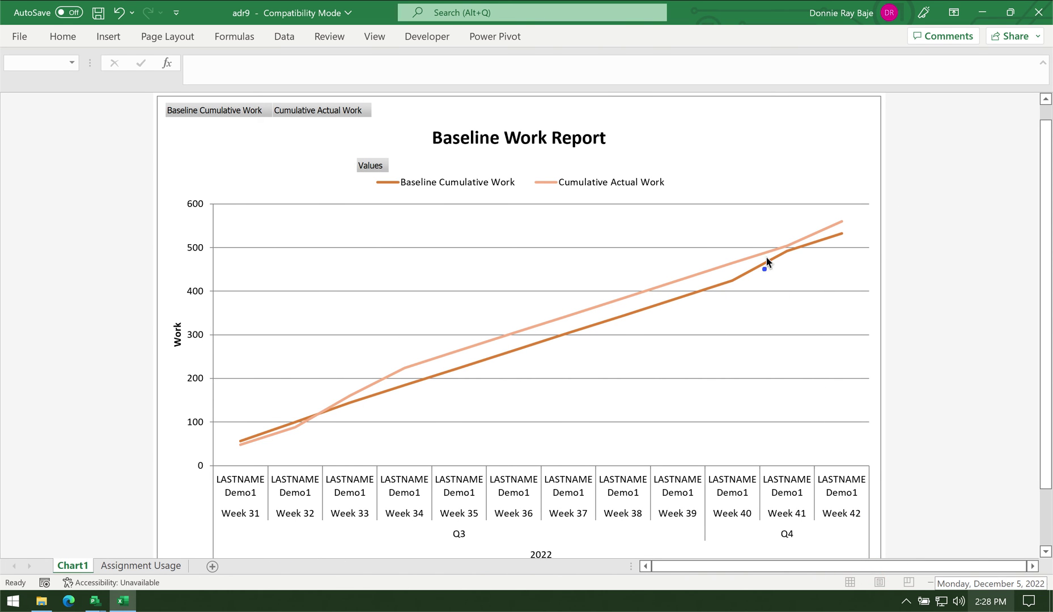
mouse_move(848, 230)
left_mouse_down()
mouse_move(670, 248)
mouse_move(528, 339)
mouse_move(289, 459)
left_mouse_up()
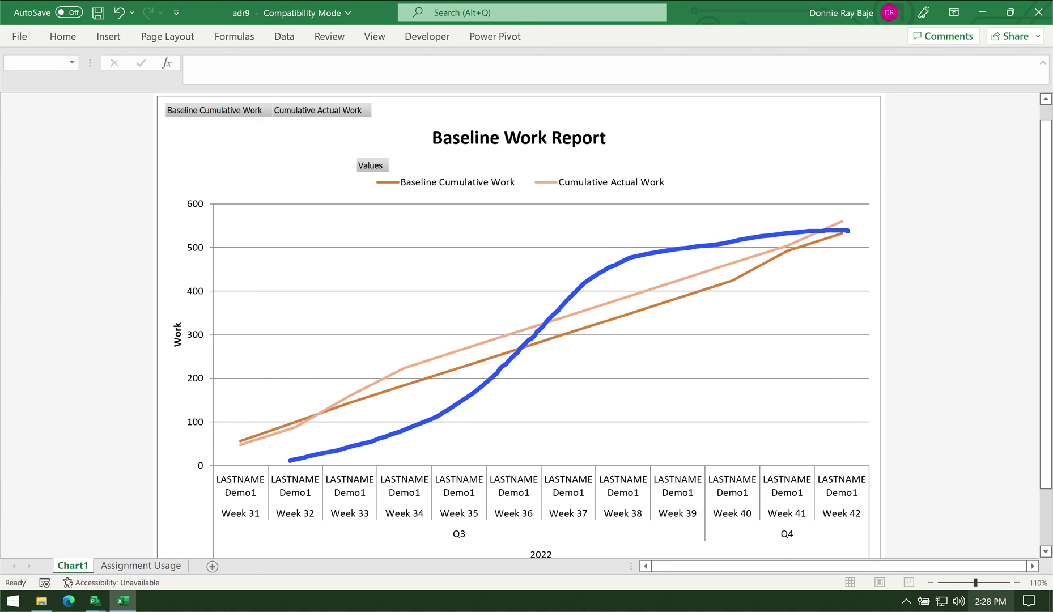
key("Escape")
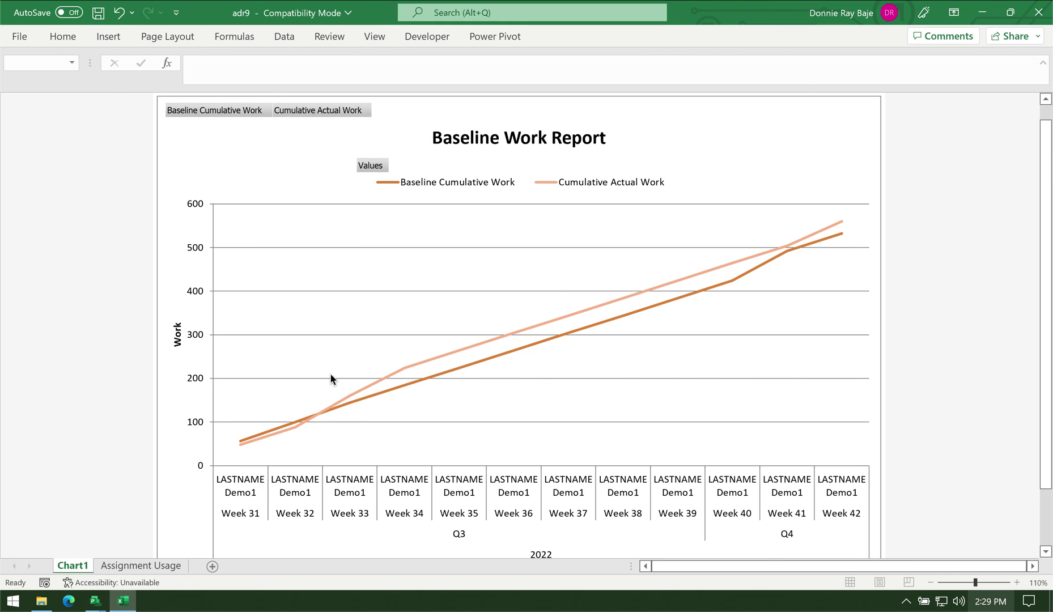
left_click(483, 360)
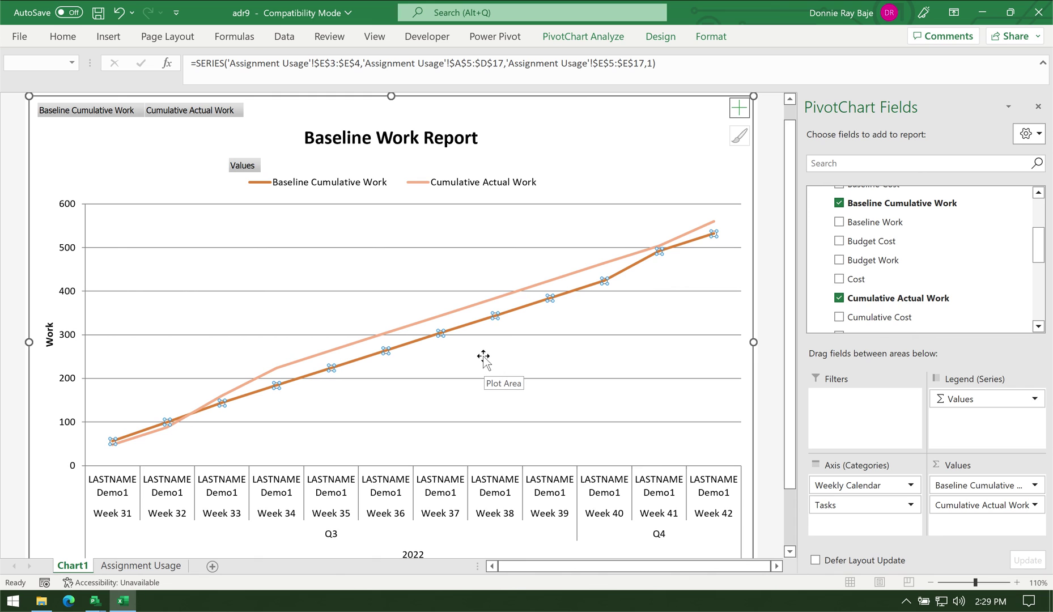
Step: Set the Baseline Cumulative Work series fill and outline to blue
left_click(475, 303)
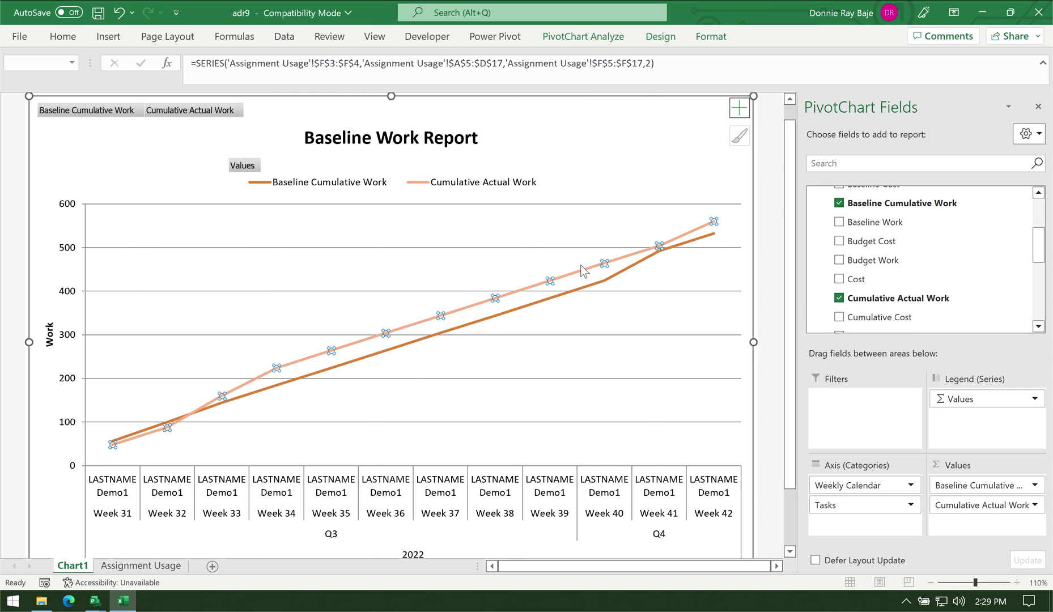
left_click(931, 582)
left_click(931, 582)
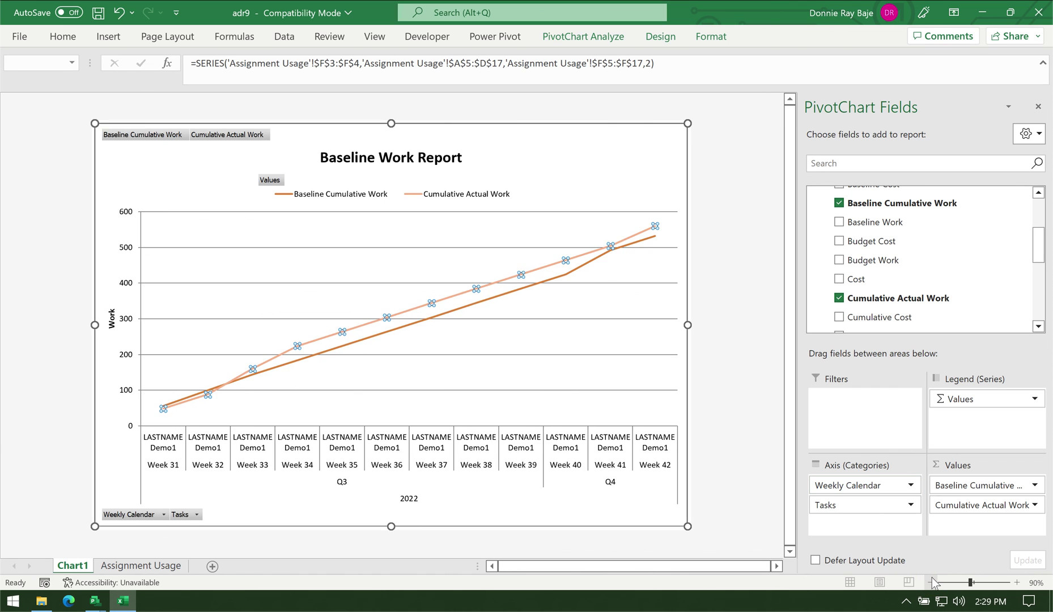
left_click(931, 582)
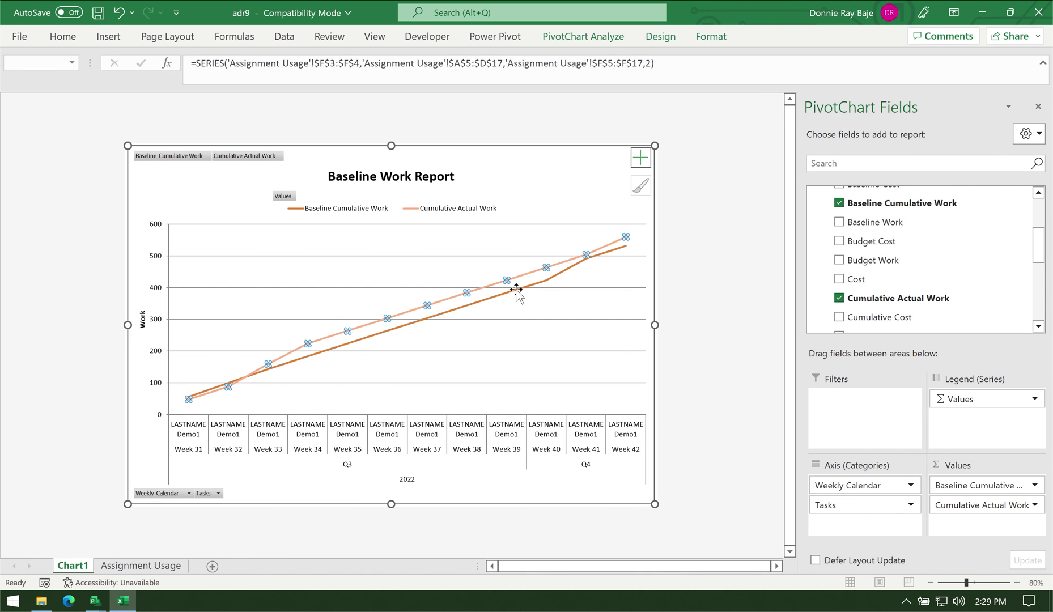
left_click(517, 290)
right_click(517, 290)
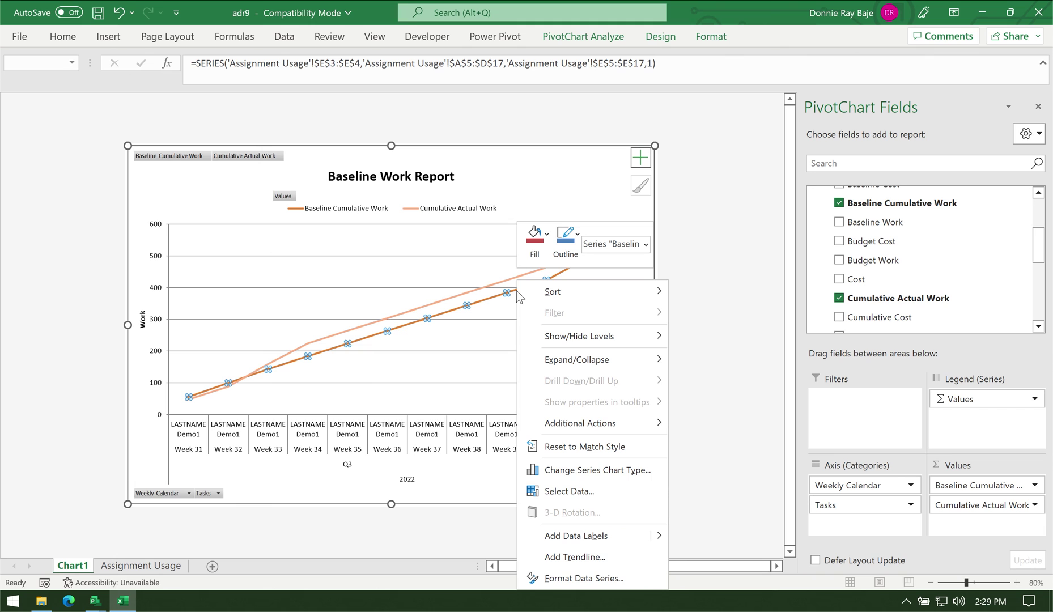
left_click(535, 238)
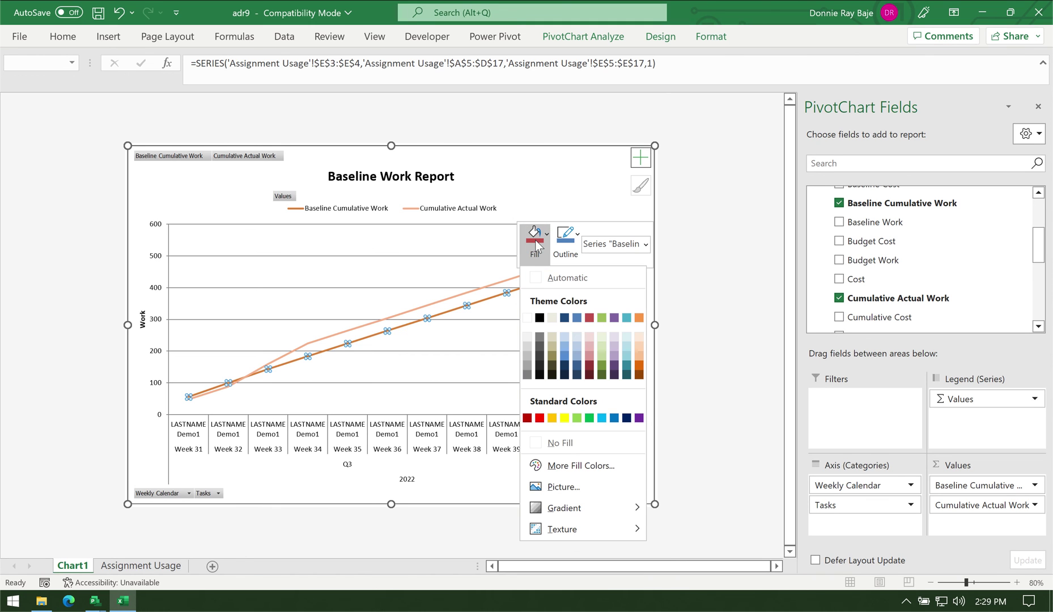
left_click(615, 418)
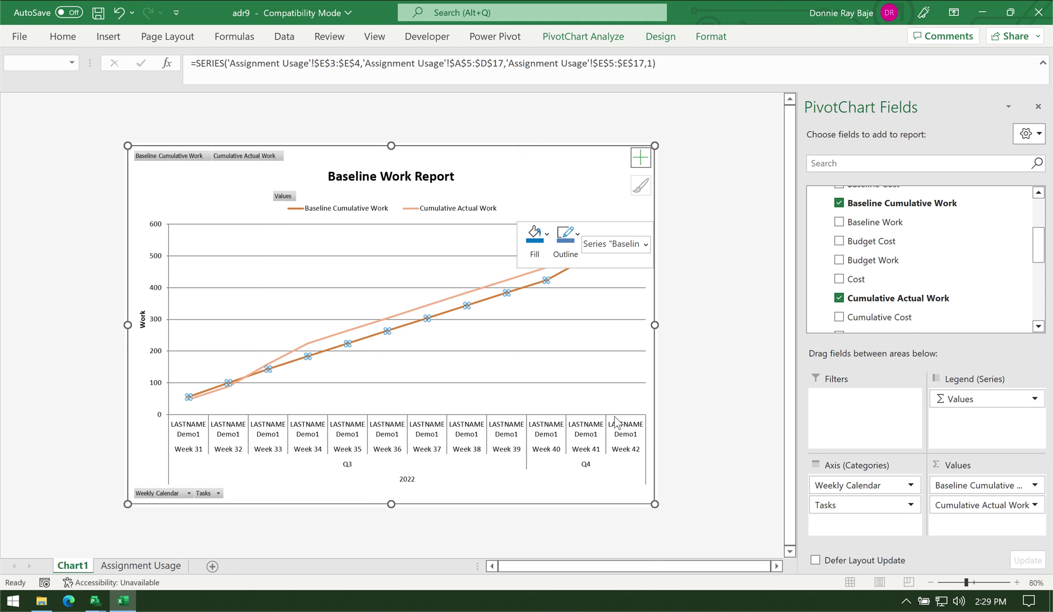
left_click(566, 244)
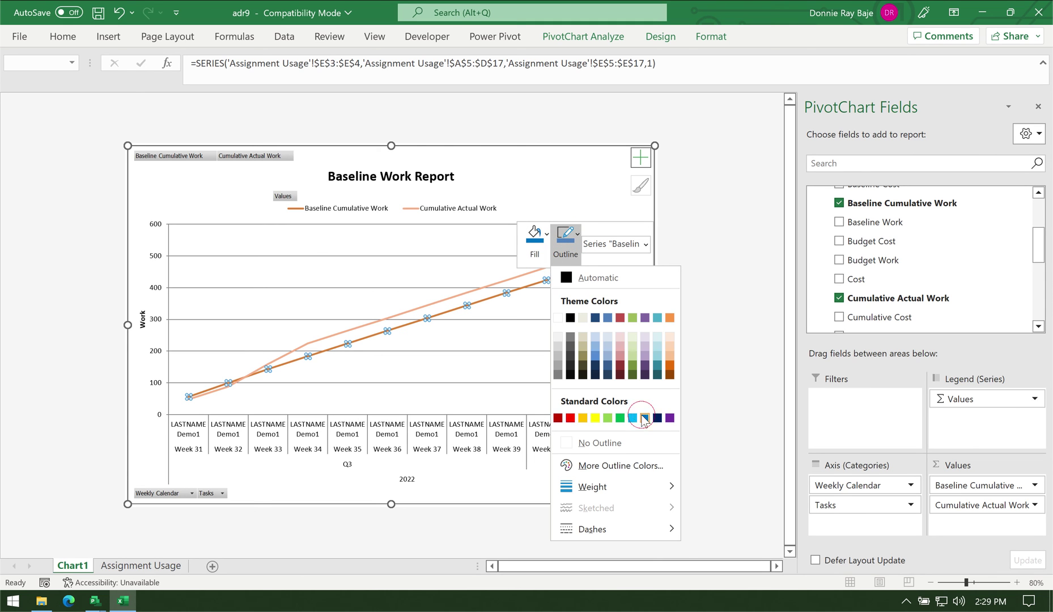
left_click(644, 418)
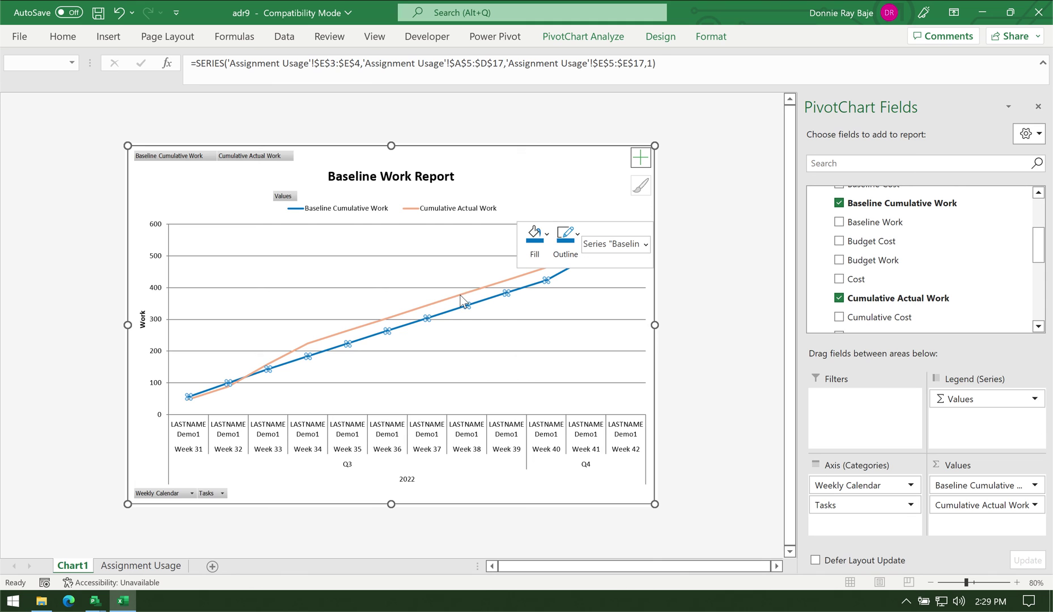
Step: Give the Cumulative Actual Work line a dark orange outline and deselect the chart
left_click(460, 296)
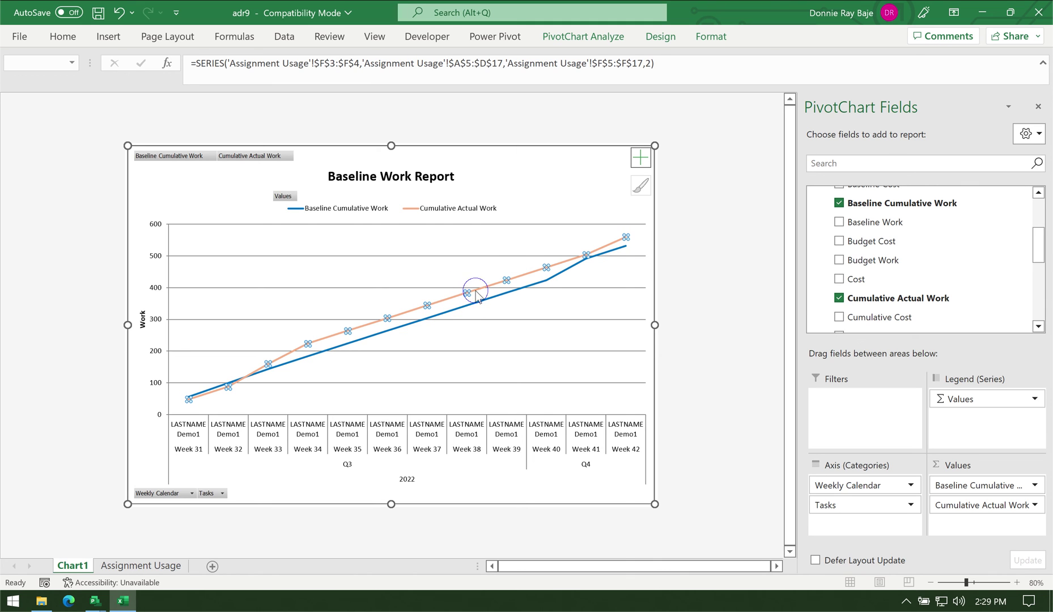
right_click(477, 295)
left_click(530, 241)
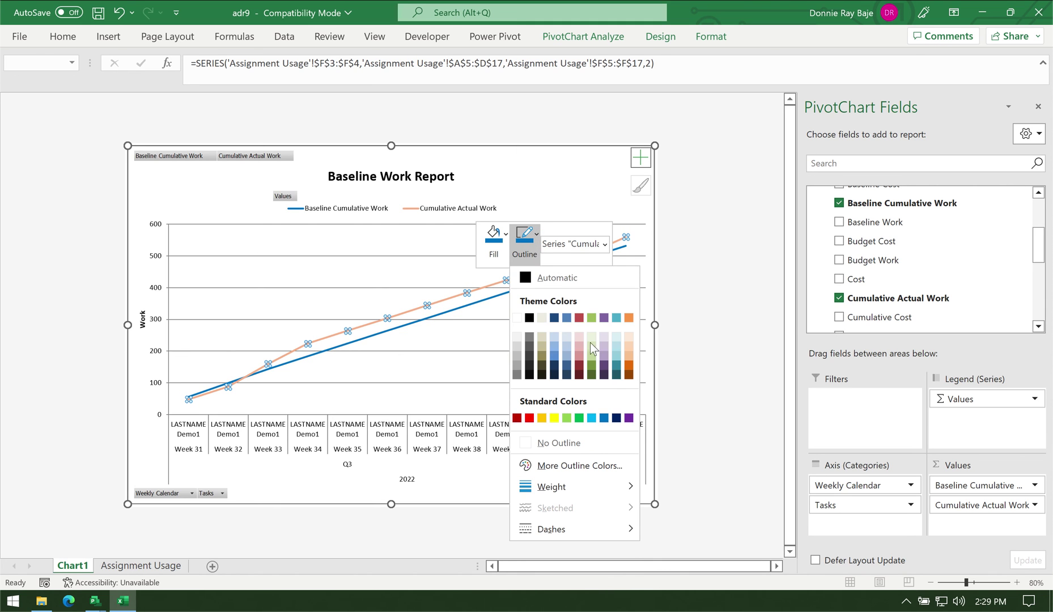
left_click(628, 365)
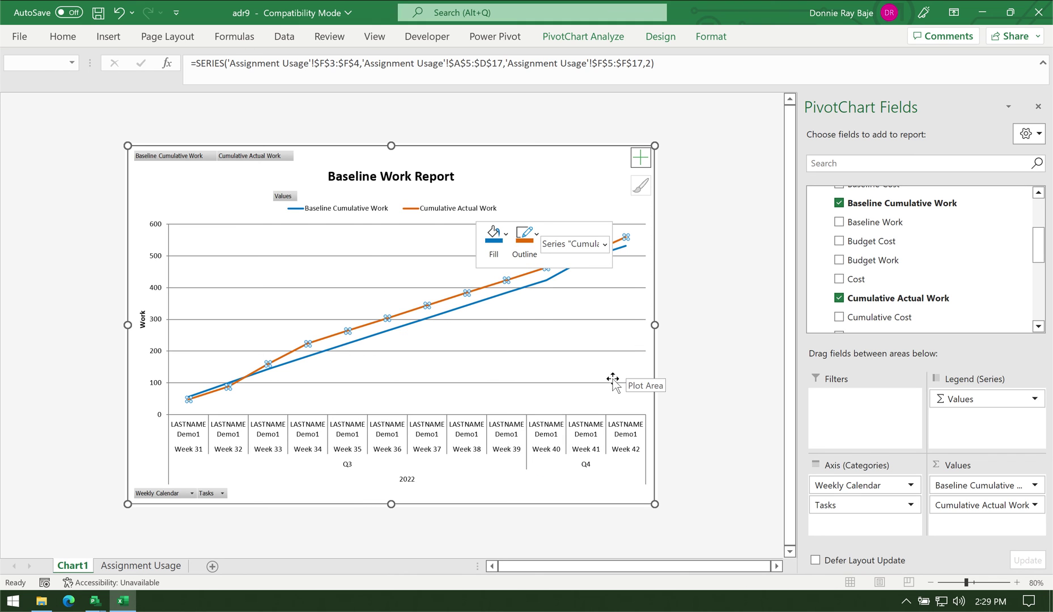
left_click(717, 505)
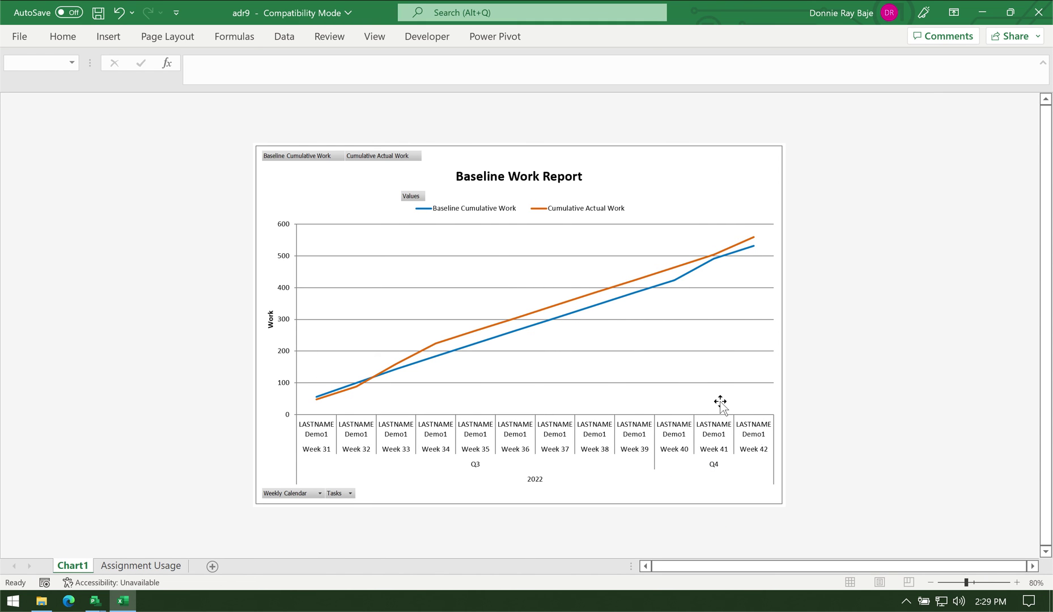